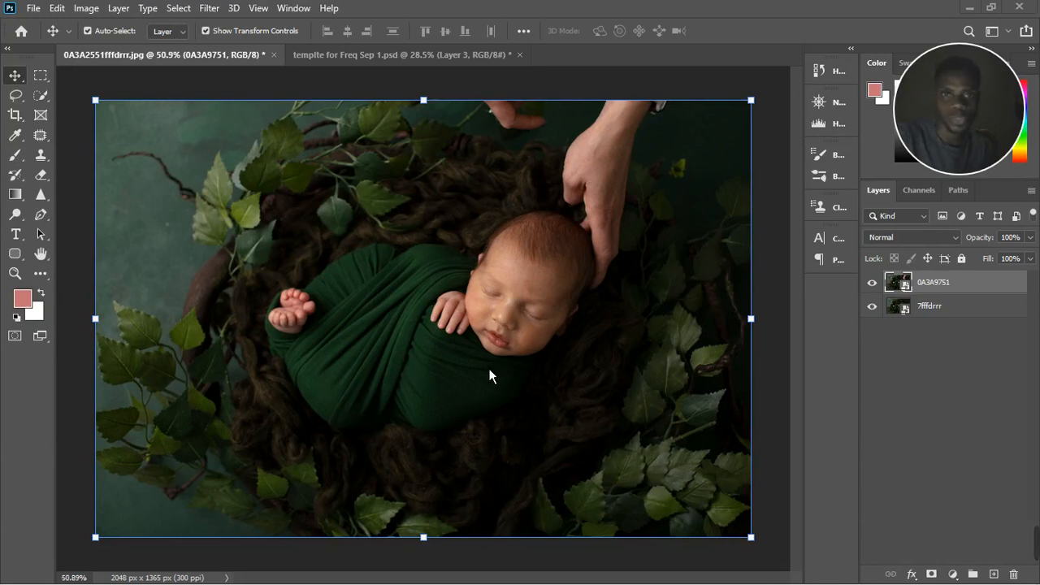
# - Examine the newborn's face and green wrap up close in the original photo
pyautogui.scroll(2, 489, 368)
pyautogui.scroll(2, 465, 310)
pyautogui.scroll(1, 467, 310)
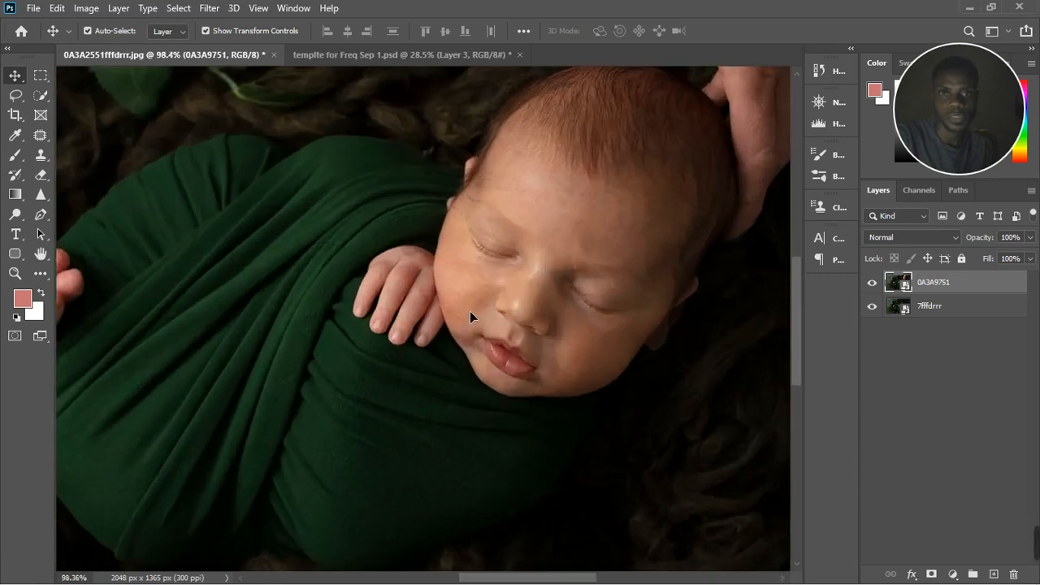
pyautogui.scroll(-2, 473, 313)
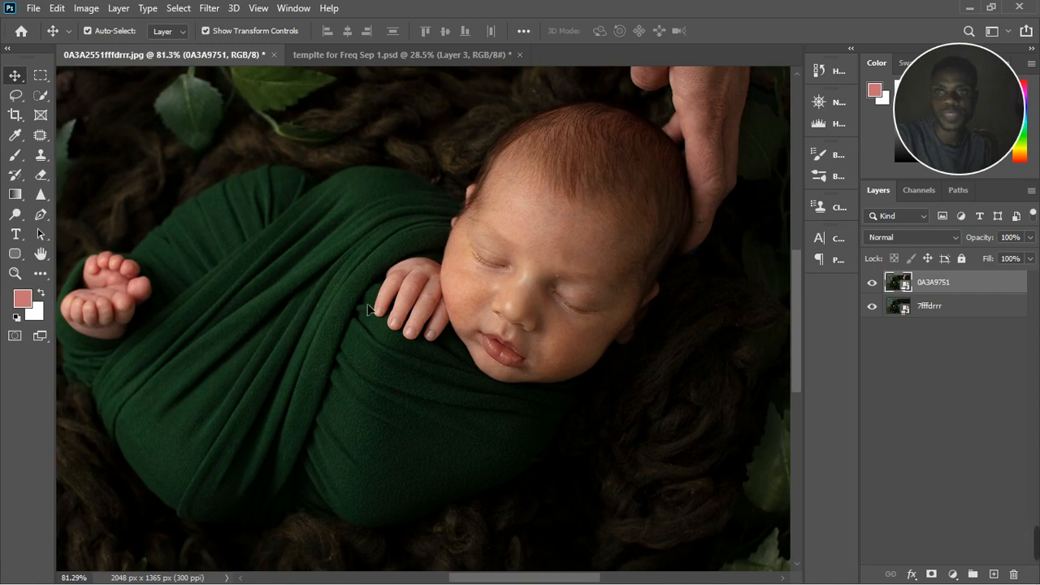
pyautogui.moveTo(377, 308); pyautogui.dragTo(664, 297)
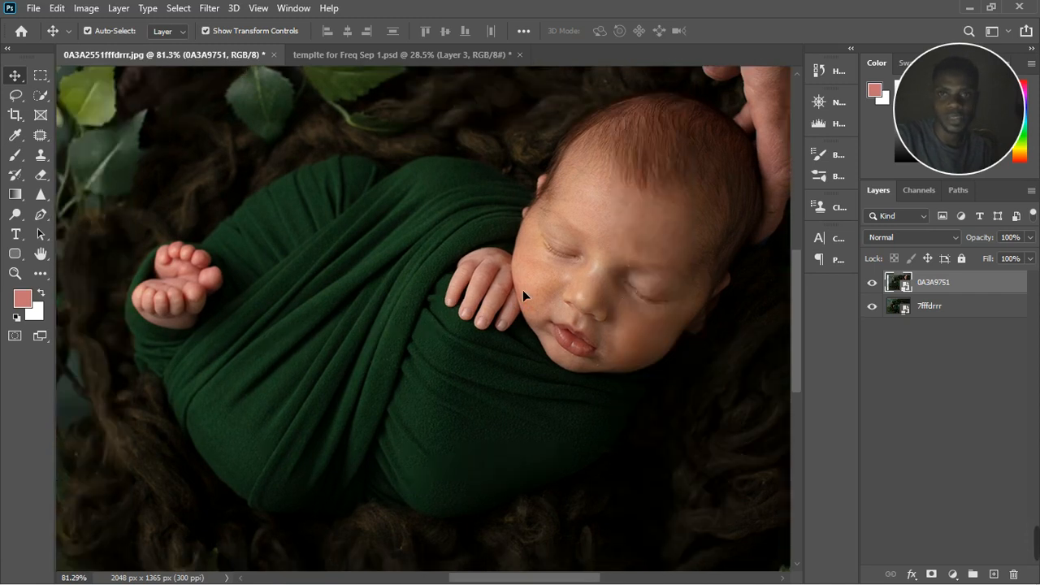
pyautogui.scroll(-2, 522, 288)
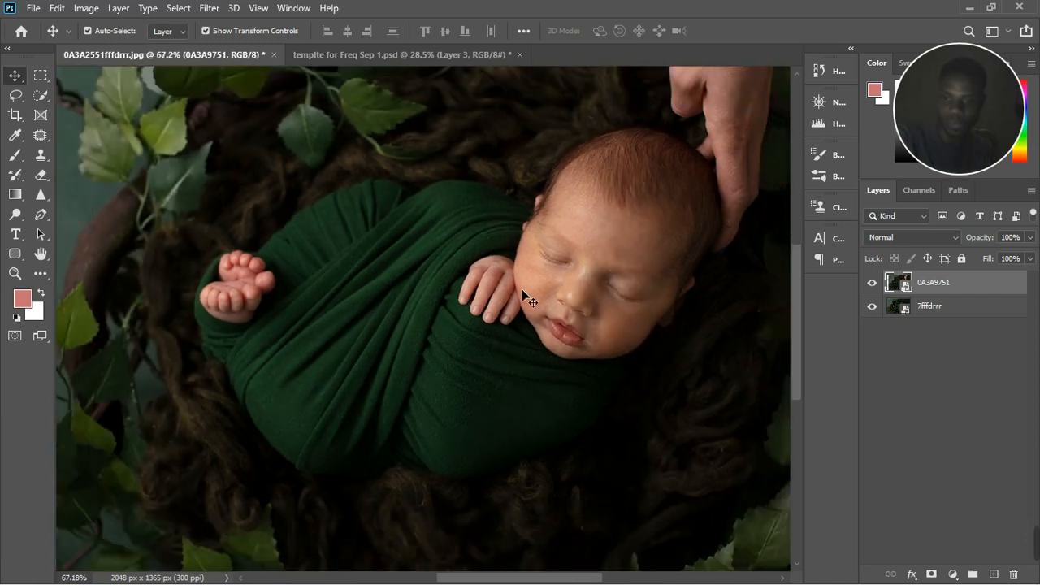
pyautogui.hotkey('ctrl', 'z')
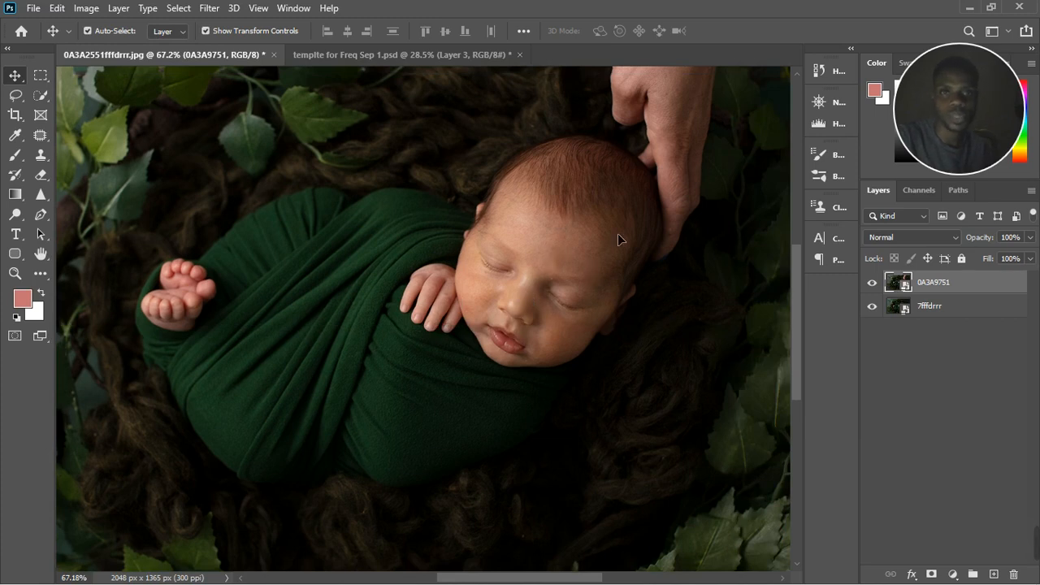
# - Examine the original photo as a whole, then the baby's skin, fingers and the adult hand holding the head
pyautogui.scroll(-3, 618, 255)
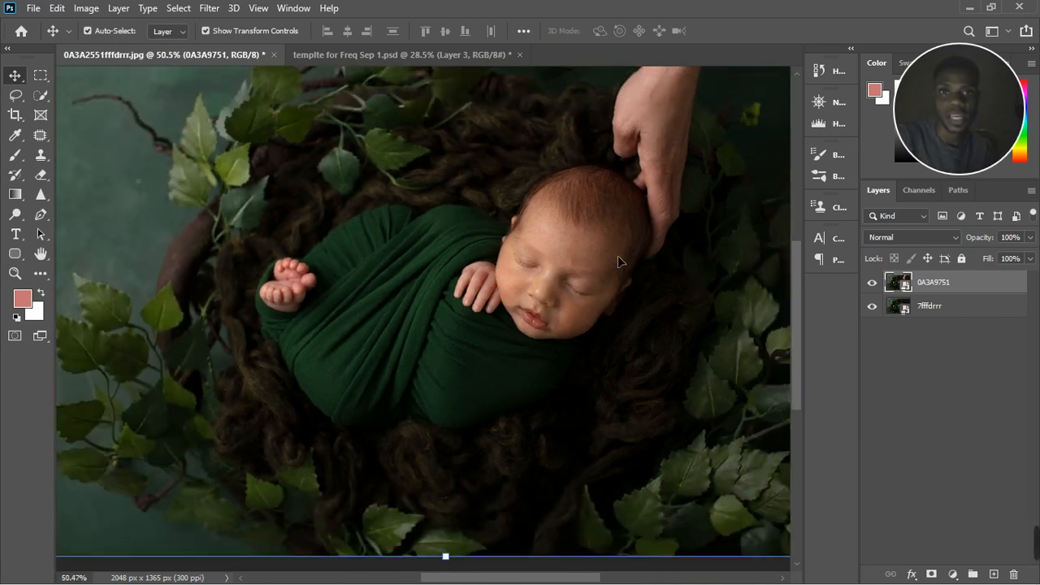
pyautogui.scroll(-1, 617, 255)
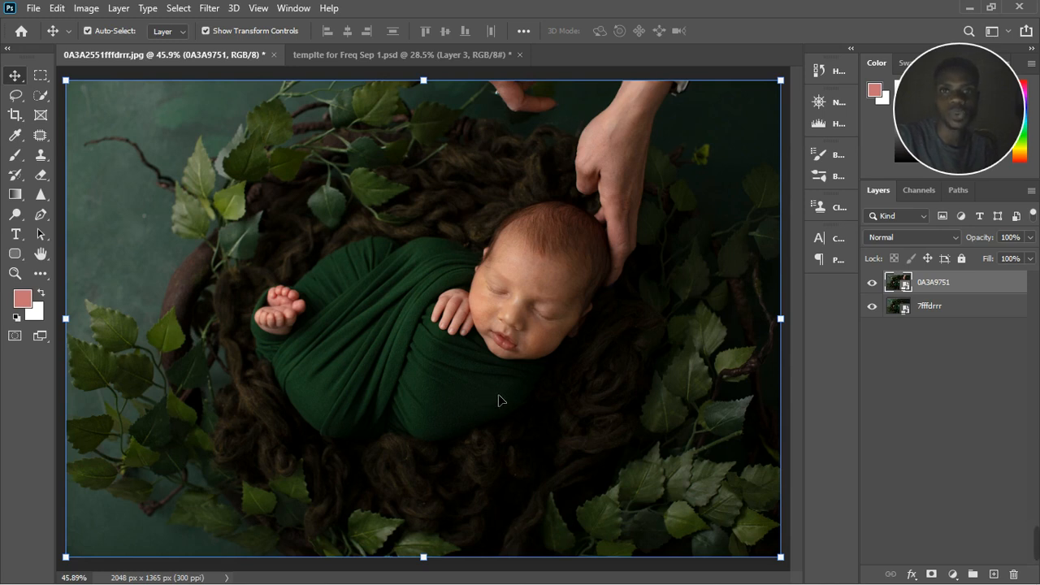
pyautogui.scroll(-2, 563, 407)
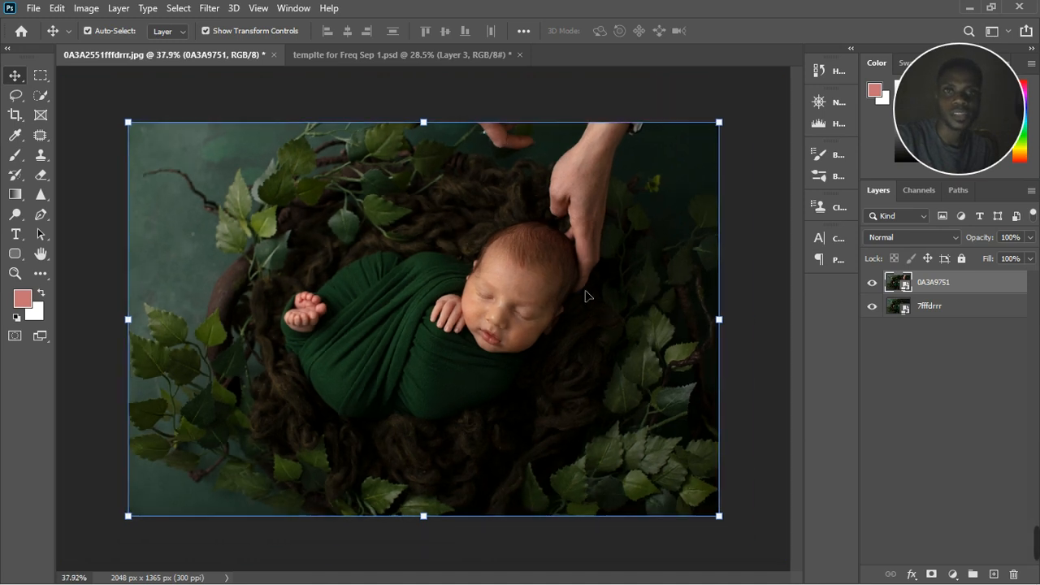
pyautogui.scroll(4, 475, 248)
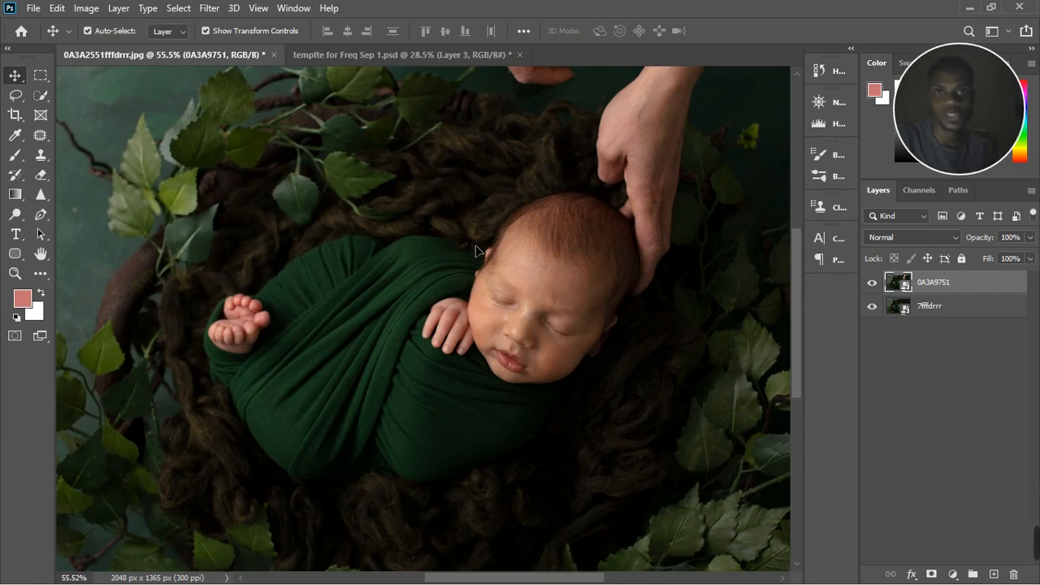
pyautogui.scroll(4, 455, 296)
pyautogui.scroll(1, 461, 318)
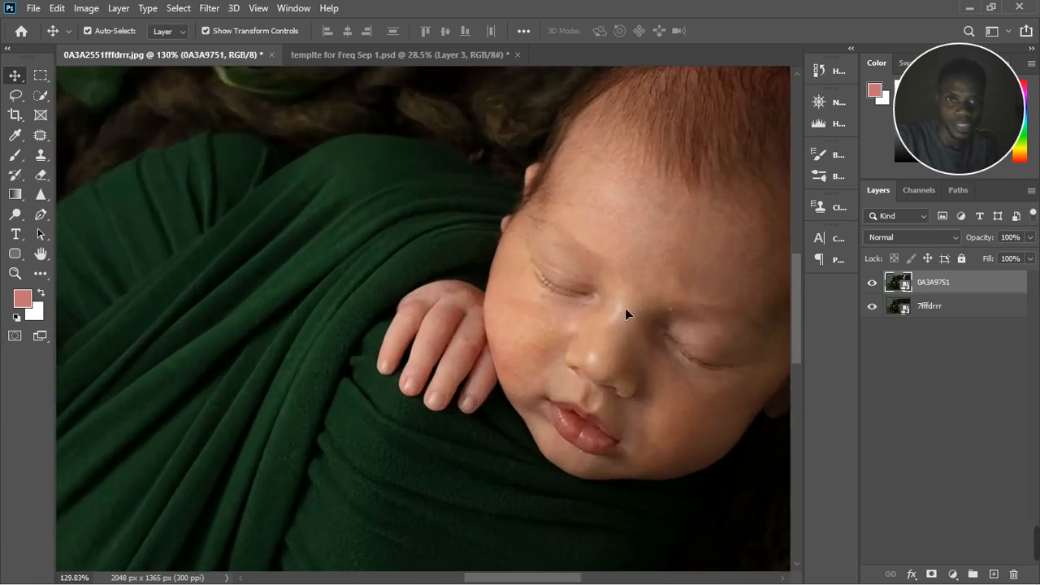
pyautogui.scroll(2, 619, 313)
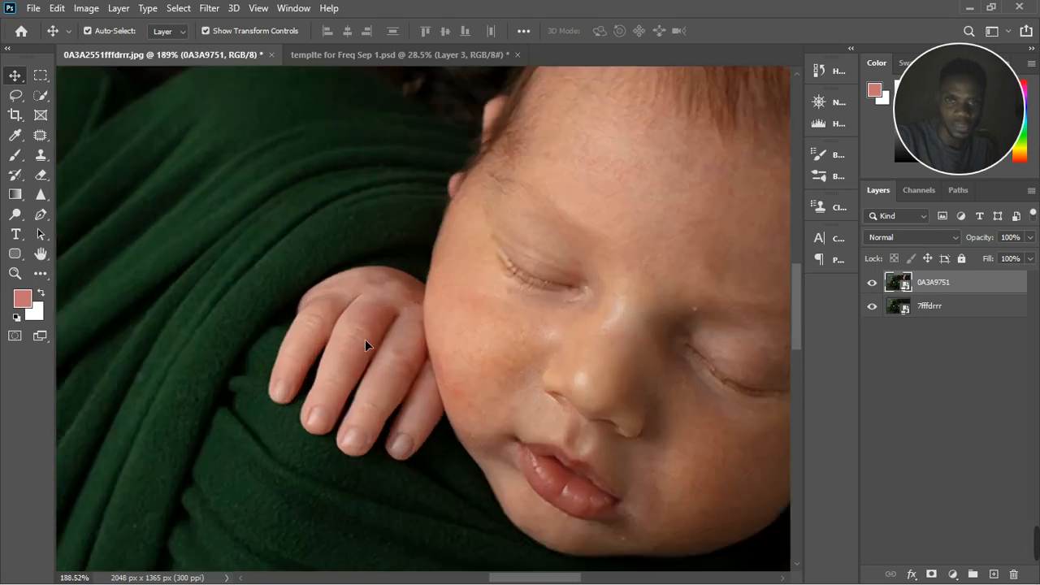
pyautogui.scroll(-2, 364, 339)
pyautogui.scroll(2, 362, 341)
pyautogui.scroll(-2, 360, 341)
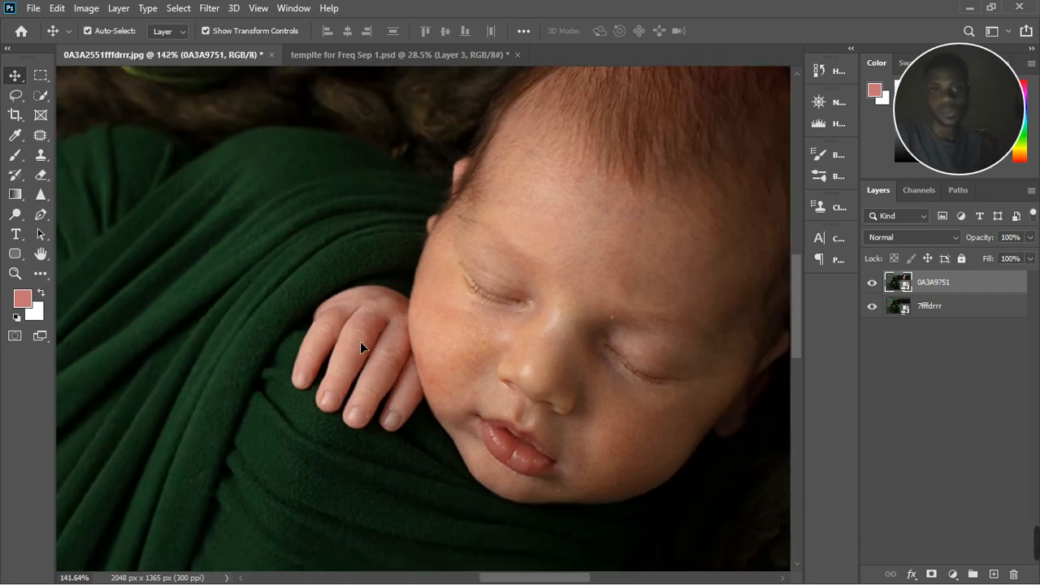
pyautogui.scroll(-2, 360, 342)
pyautogui.scroll(-4, 361, 344)
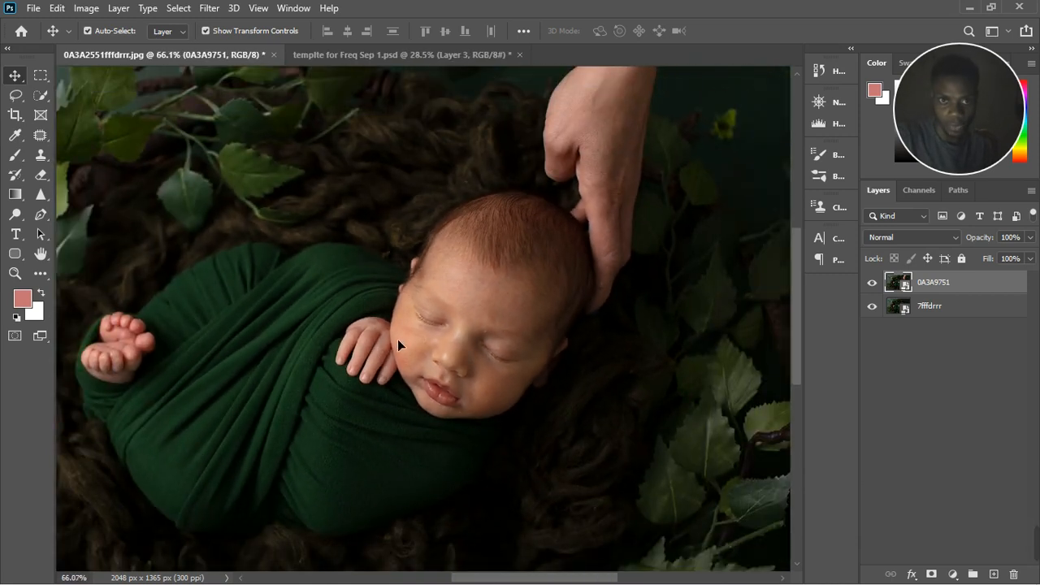
pyautogui.scroll(-1, 459, 299)
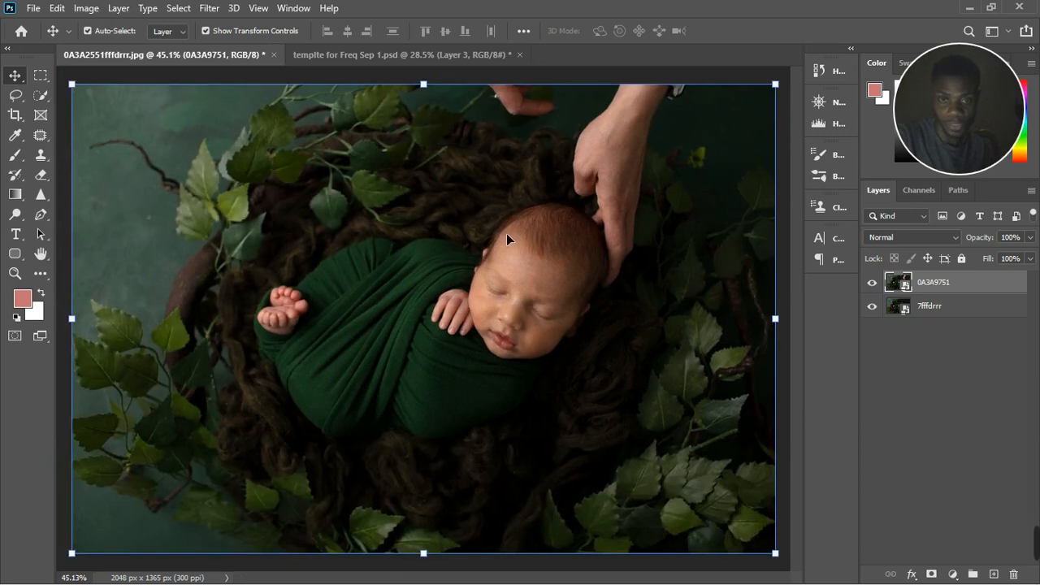
pyautogui.scroll(1, 518, 230)
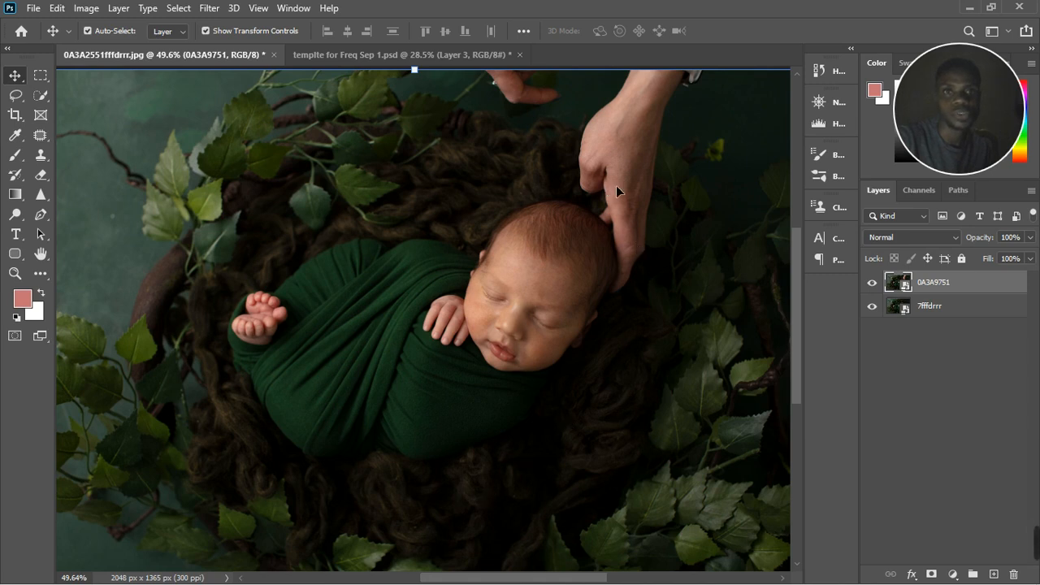
# - Toggle the 0A3A9751 layer's visibility to compare the original photo with the retouched version beneath it
pyautogui.click(875, 284)
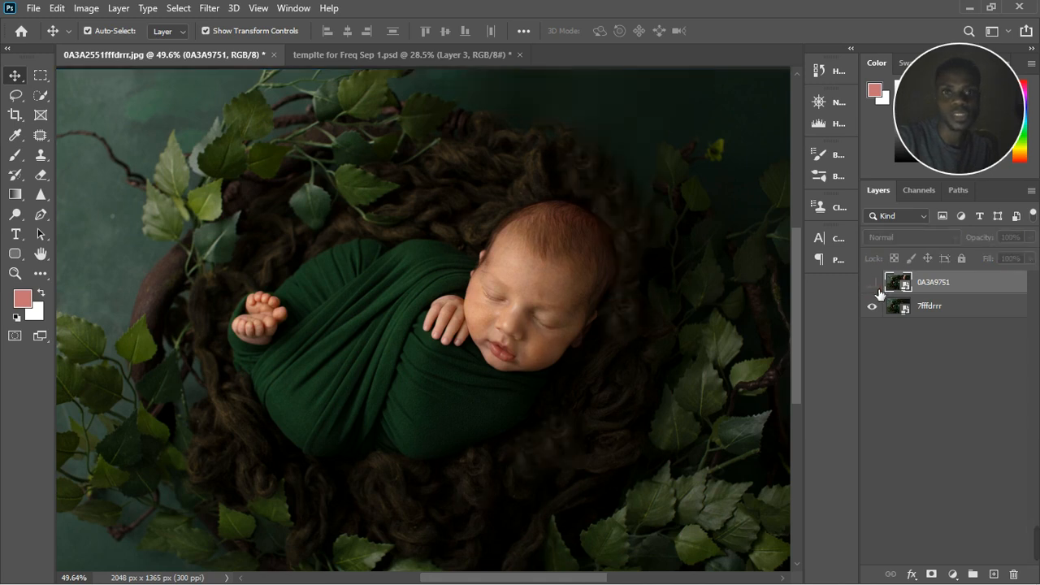
pyautogui.click(874, 282)
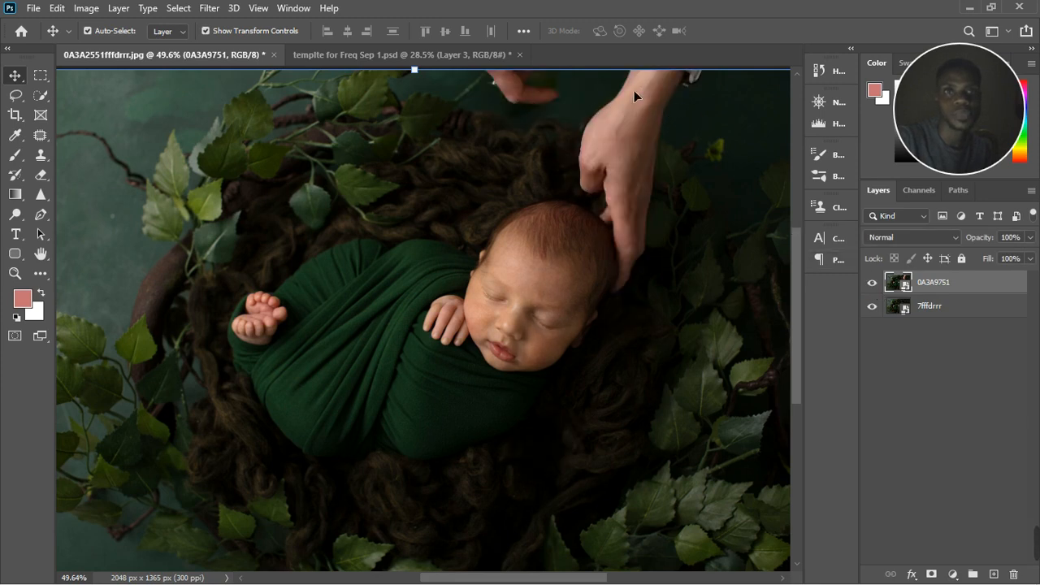
pyautogui.click(875, 285)
pyautogui.click(875, 285)
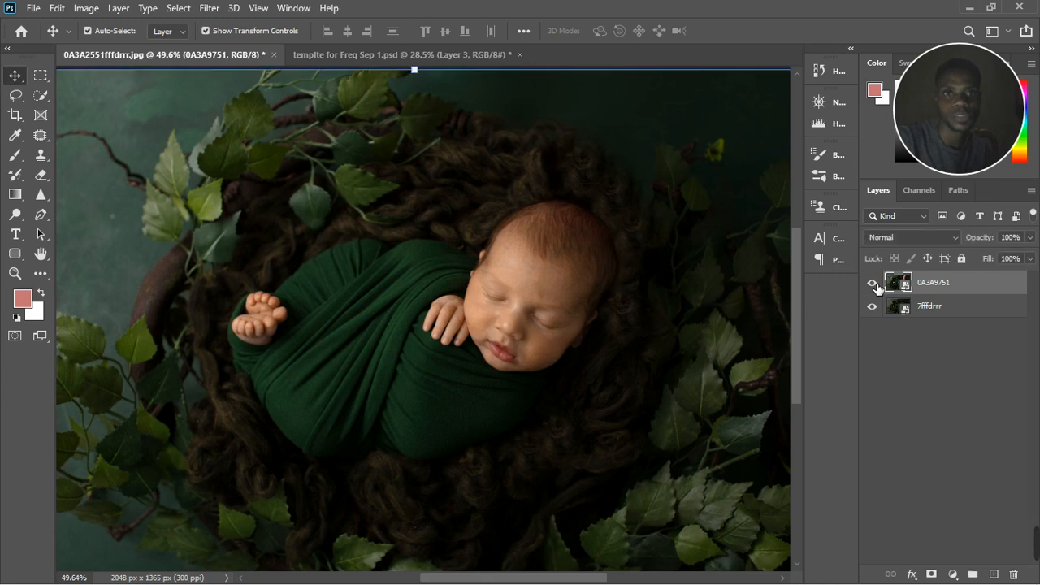
pyautogui.click(875, 284)
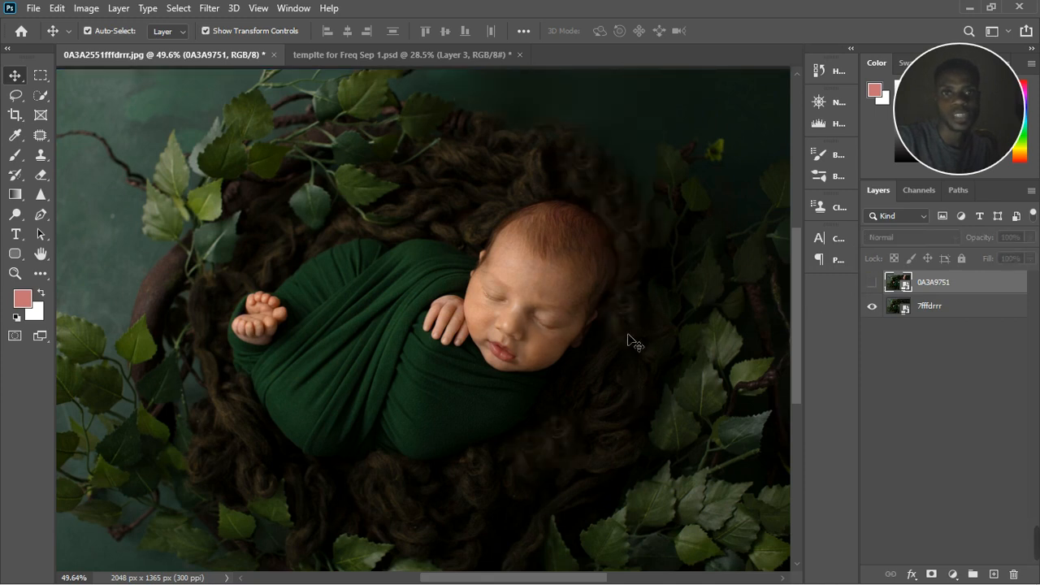
# - Compare the area around the baby's head at close range with the 0A3A9751 layer shown and hidden
pyautogui.scroll(6, 583, 240)
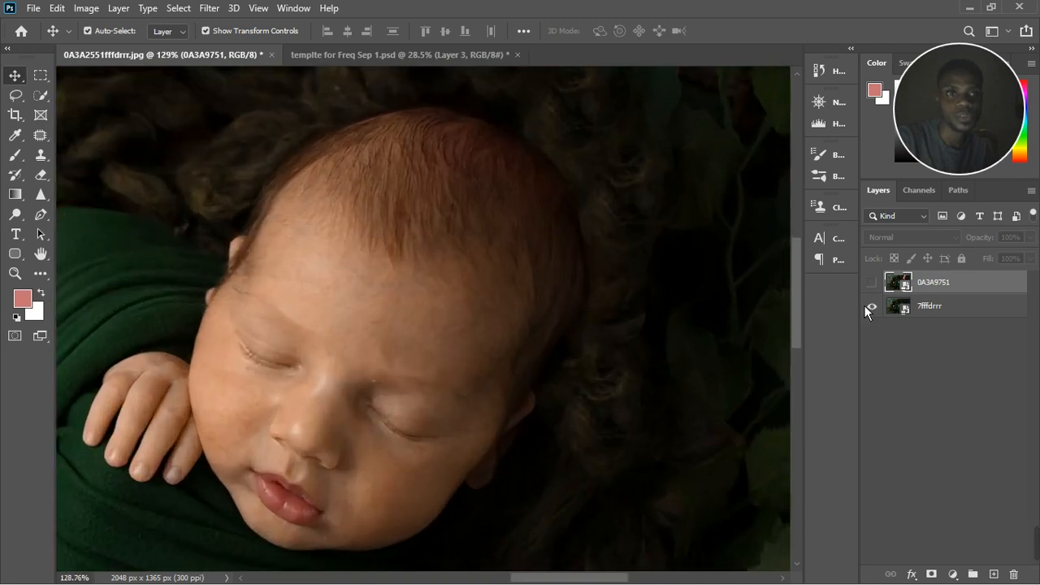
pyautogui.click(873, 284)
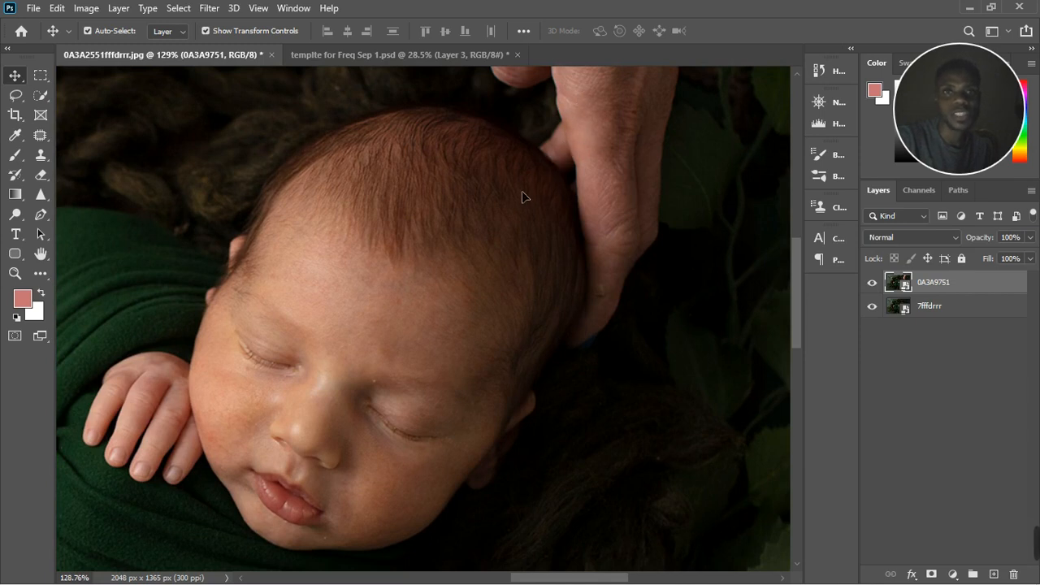
pyautogui.click(874, 284)
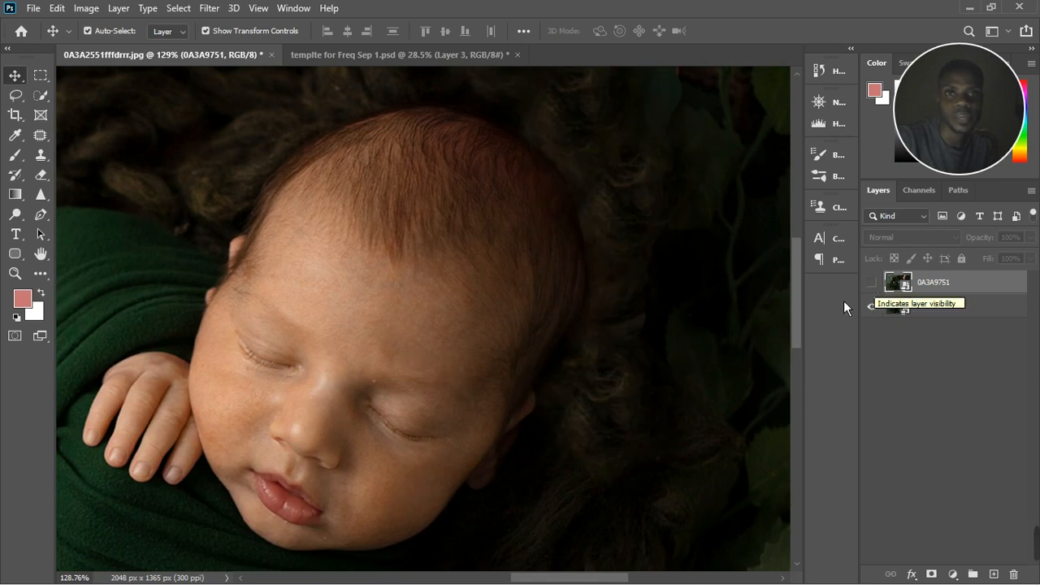
# - Compare the whole image before and after retouching by switching the 0A3A9751 layer off and on
pyautogui.scroll(-8, 627, 328)
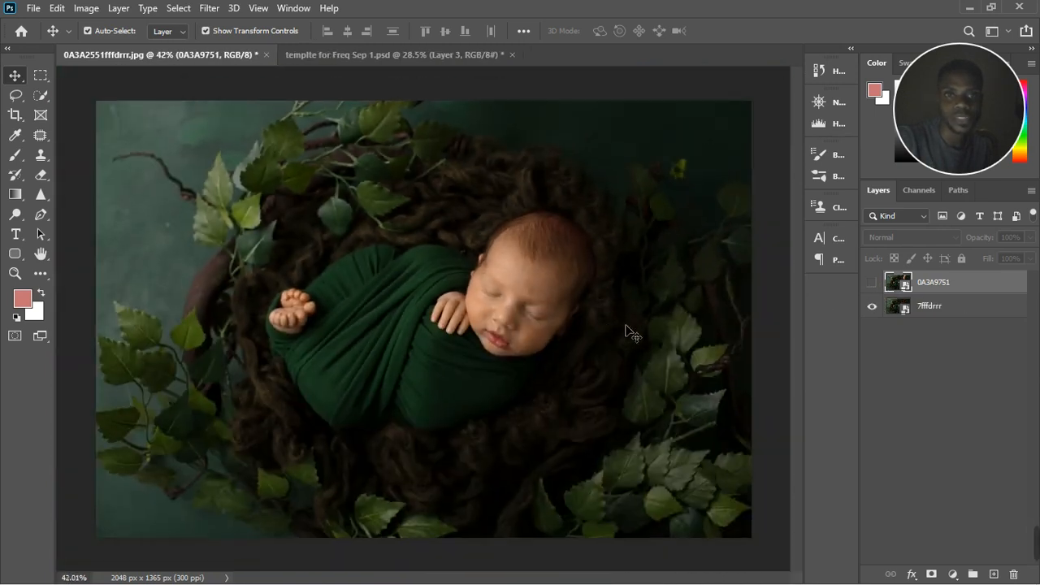
pyautogui.scroll(-1, 610, 330)
pyautogui.click(873, 284)
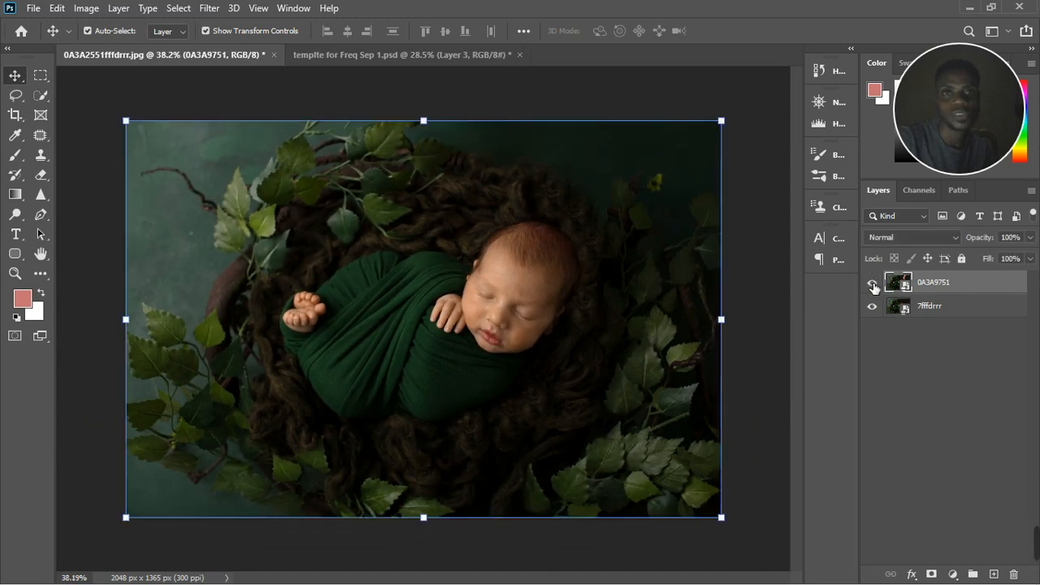
pyautogui.click(872, 284)
pyautogui.click(871, 285)
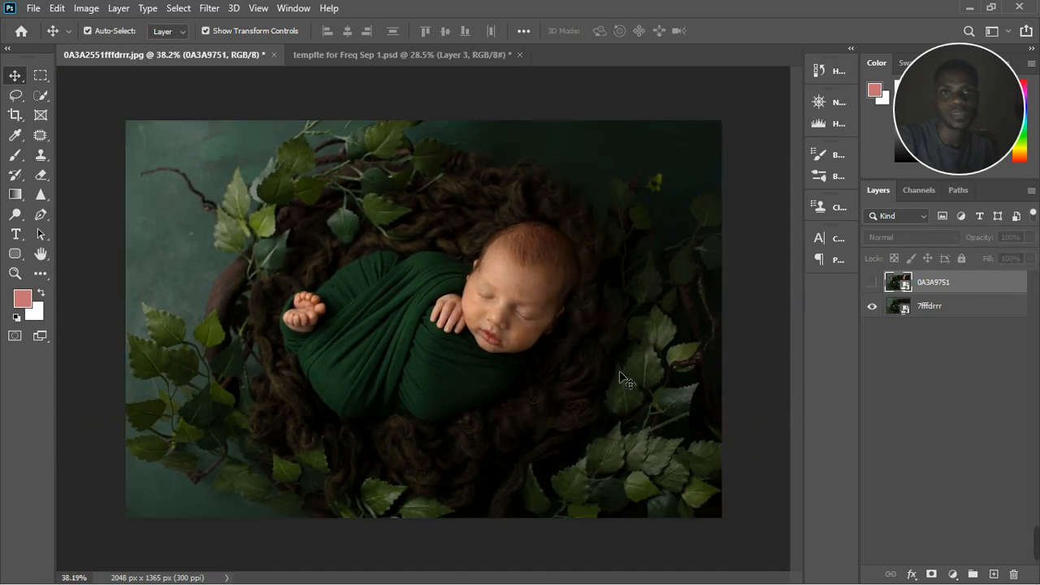
pyautogui.click(873, 283)
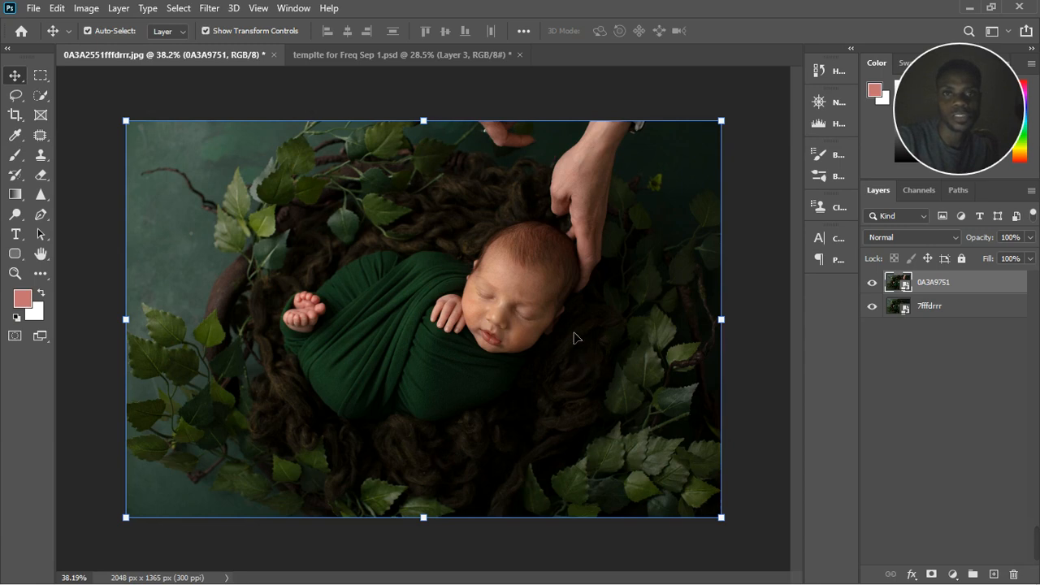
# - Compare the baby's facial skin with and without the 0A3A9751 layer, and hide that layer
pyautogui.scroll(3, 578, 338)
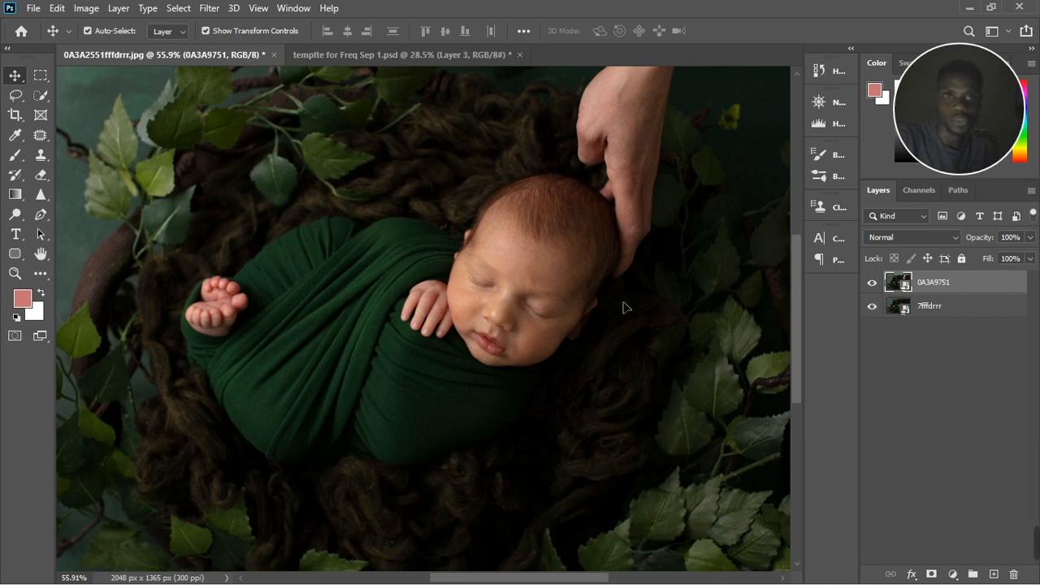
pyautogui.scroll(-3, 624, 307)
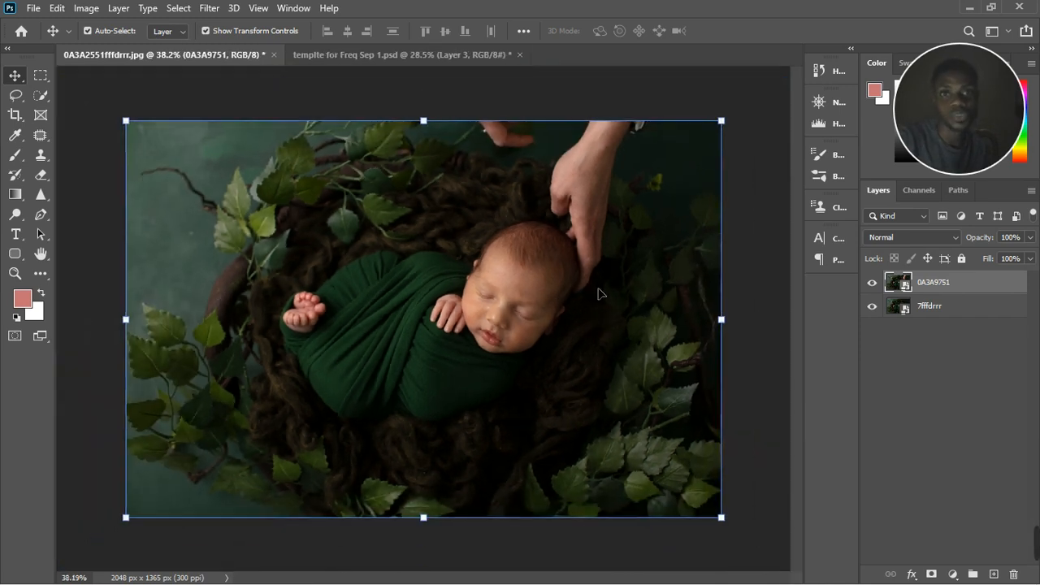
pyautogui.click(872, 283)
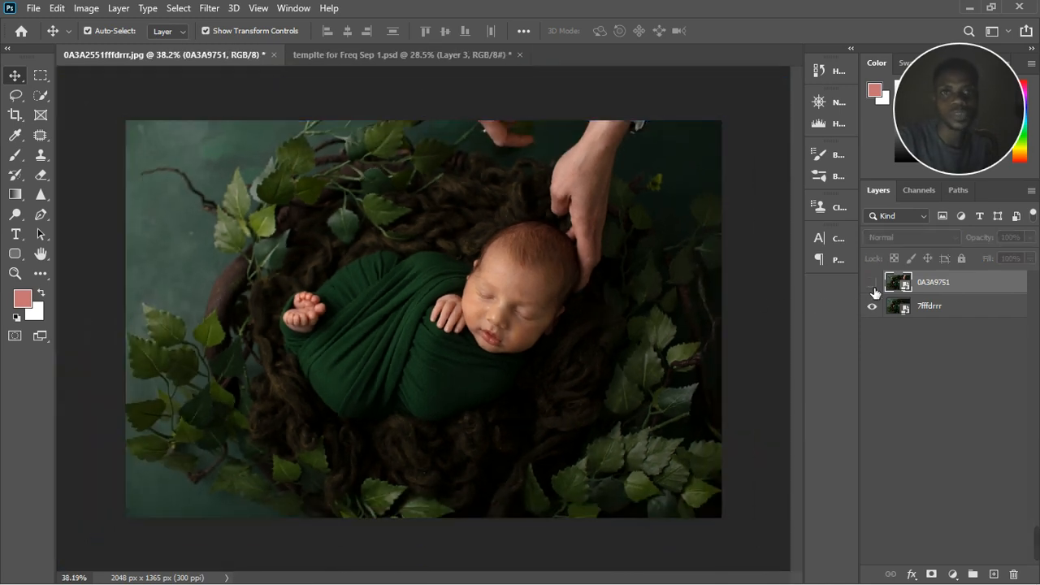
pyautogui.scroll(2, 515, 294)
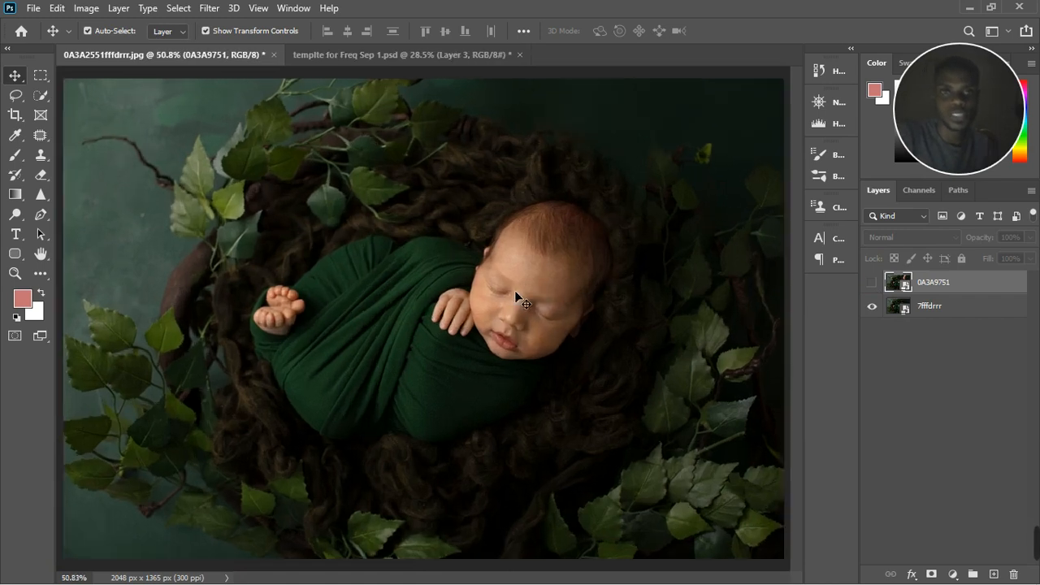
pyautogui.scroll(3, 516, 300)
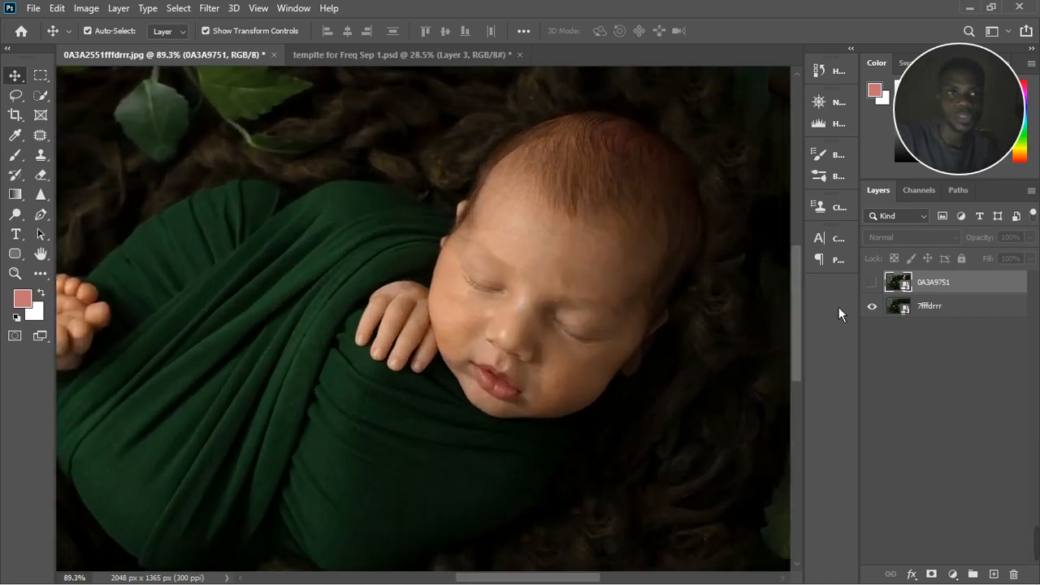
pyautogui.click(872, 283)
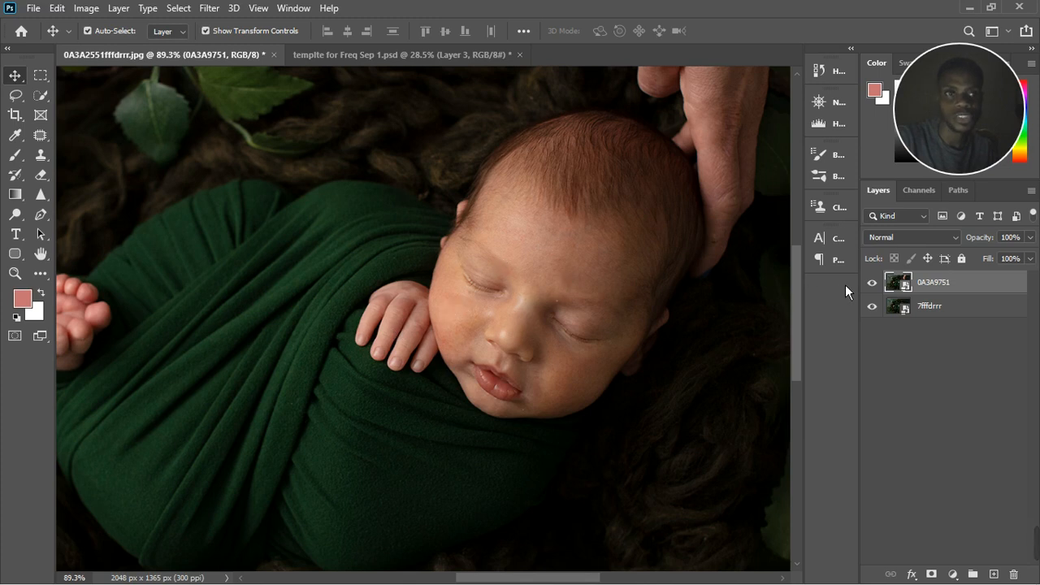
pyautogui.click(873, 284)
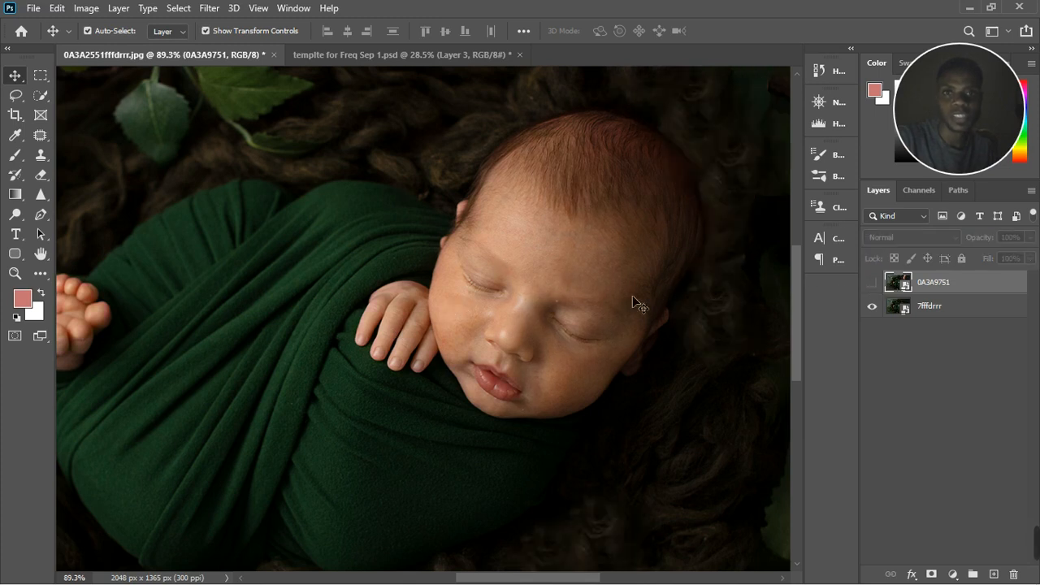
# - Move the 0A3A9751 layer below the 7fffdrrr layer and select it
pyautogui.scroll(-2, 671, 254)
pyautogui.scroll(-2, 671, 253)
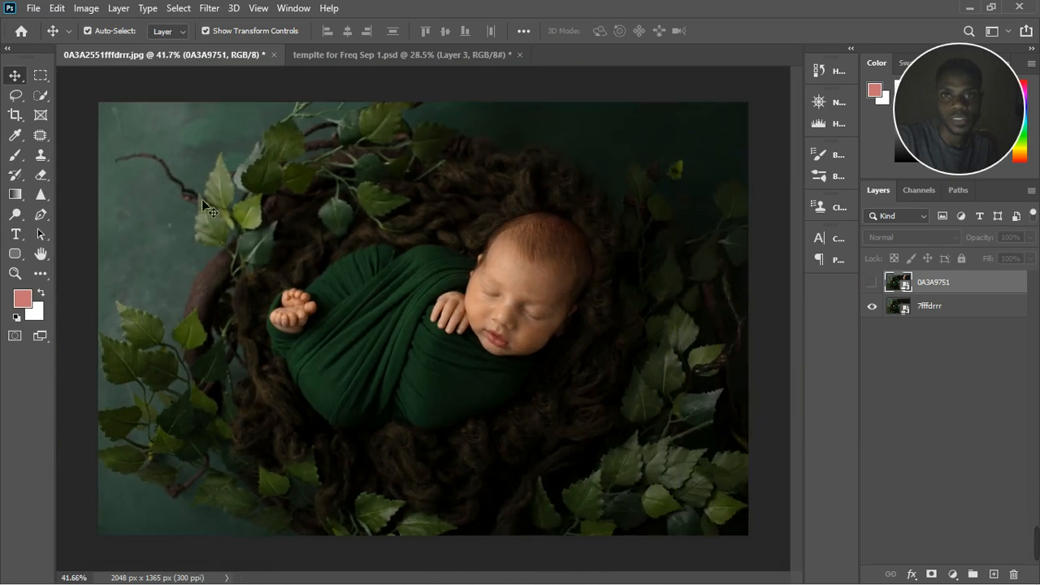
pyautogui.moveTo(958, 284)
pyautogui.mouseDown()
pyautogui.moveTo(958, 304)
pyautogui.moveTo(956, 290)
pyautogui.mouseUp()
pyautogui.click(953, 314)
pyautogui.click(967, 308)
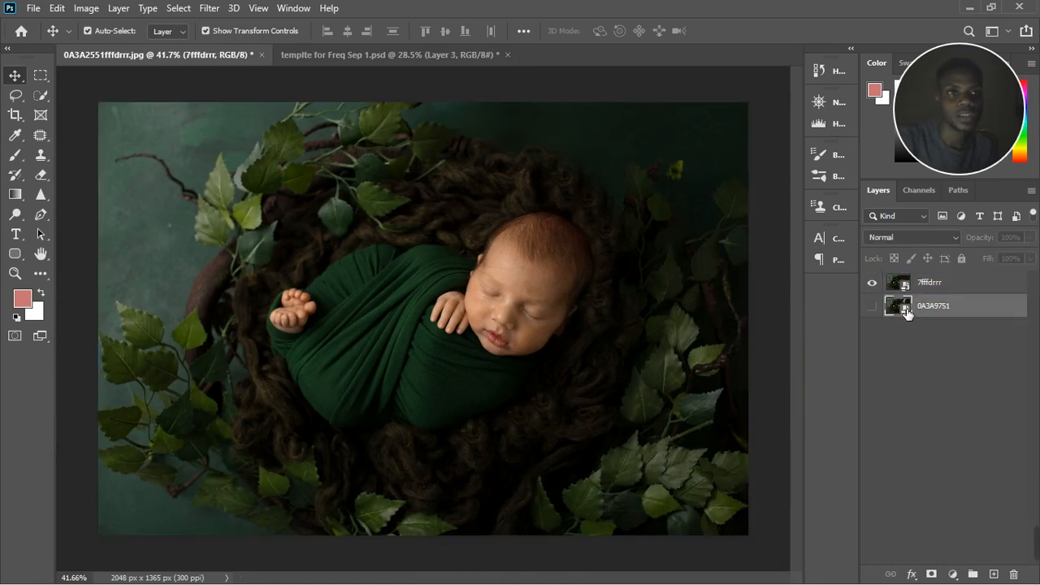
# - Duplicate the 7fffdrrr layer twice and hide the original 7fffdrrr layer
pyautogui.scroll(1, 542, 307)
pyautogui.scroll(6, 543, 306)
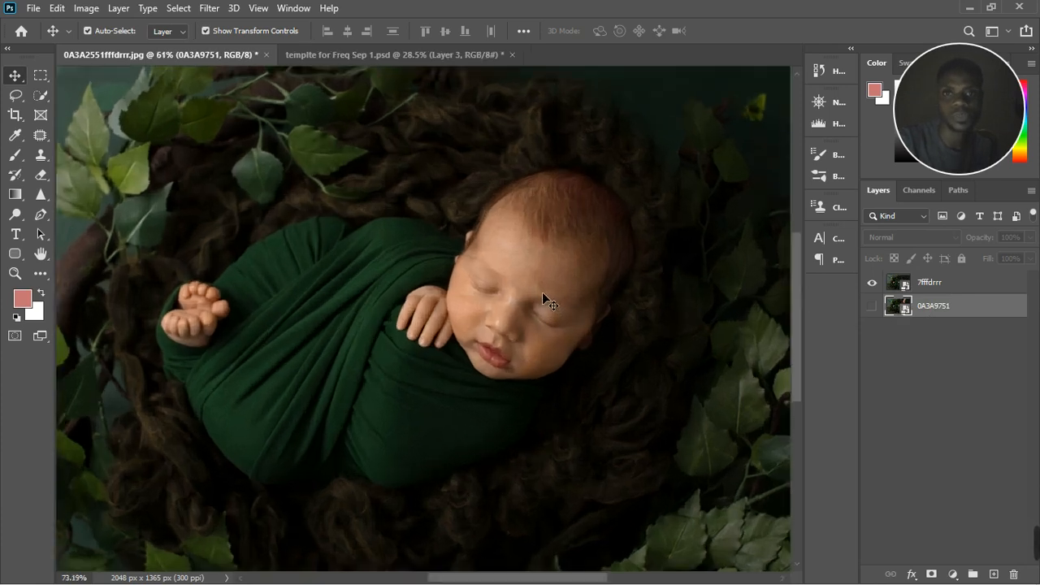
pyautogui.scroll(1, 513, 310)
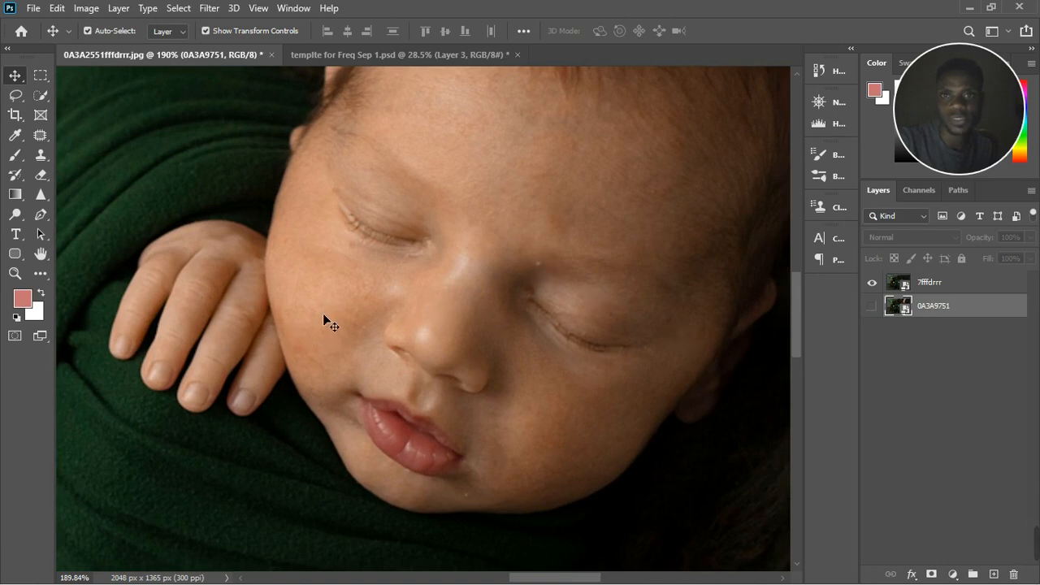
pyautogui.scroll(-2, 545, 242)
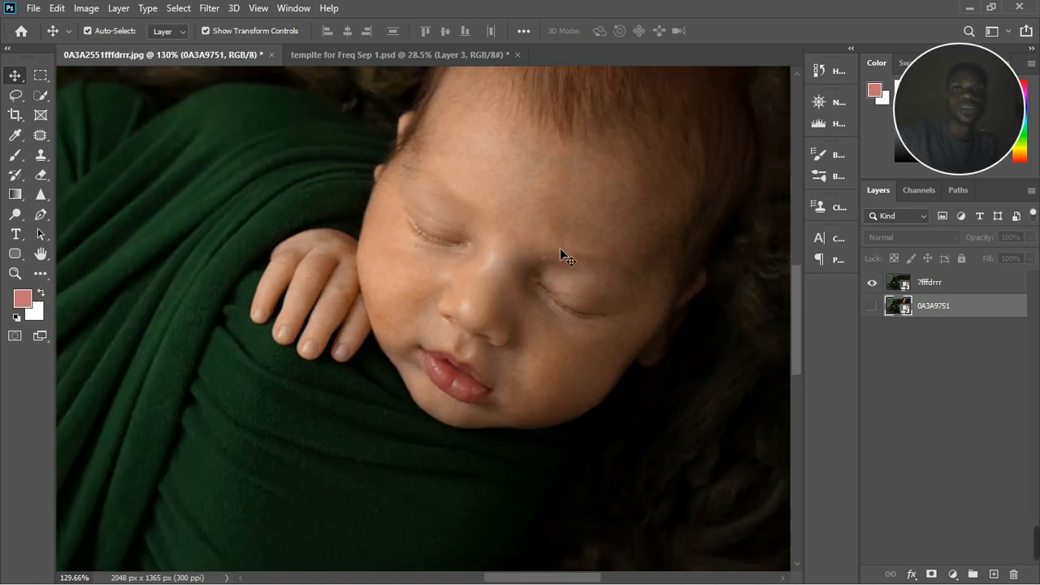
pyautogui.scroll(-1, 560, 250)
pyautogui.click(961, 285)
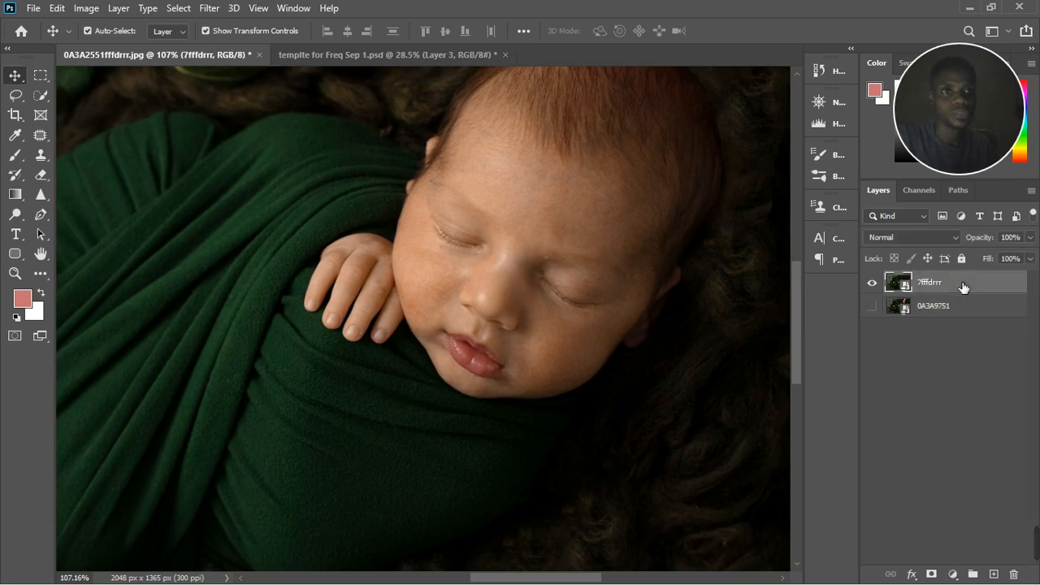
pyautogui.hotkey('ctrl', 'j')
pyautogui.hotkey('ctrl', 'j')
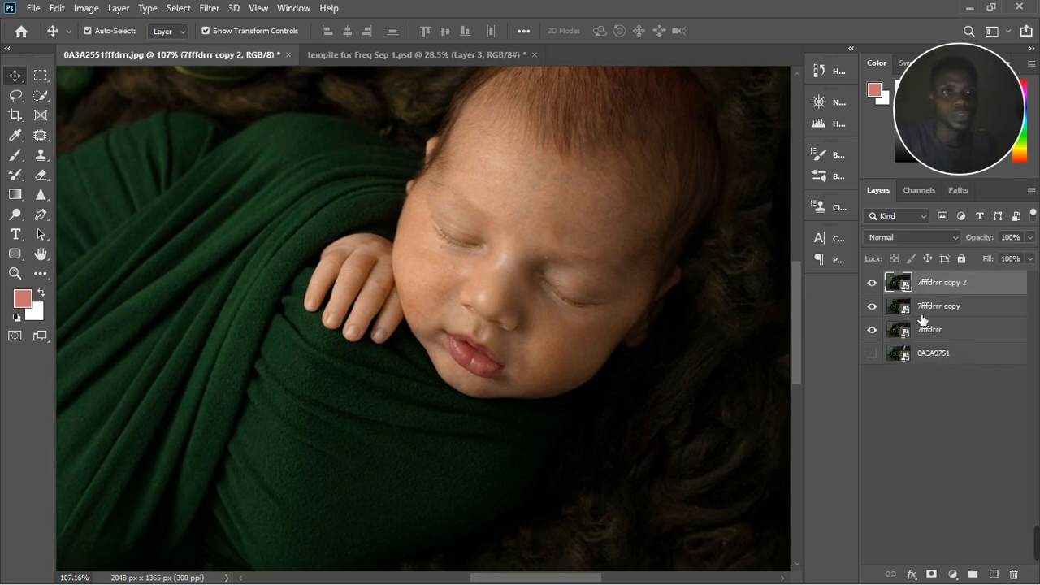
pyautogui.click(928, 306)
pyautogui.click(871, 330)
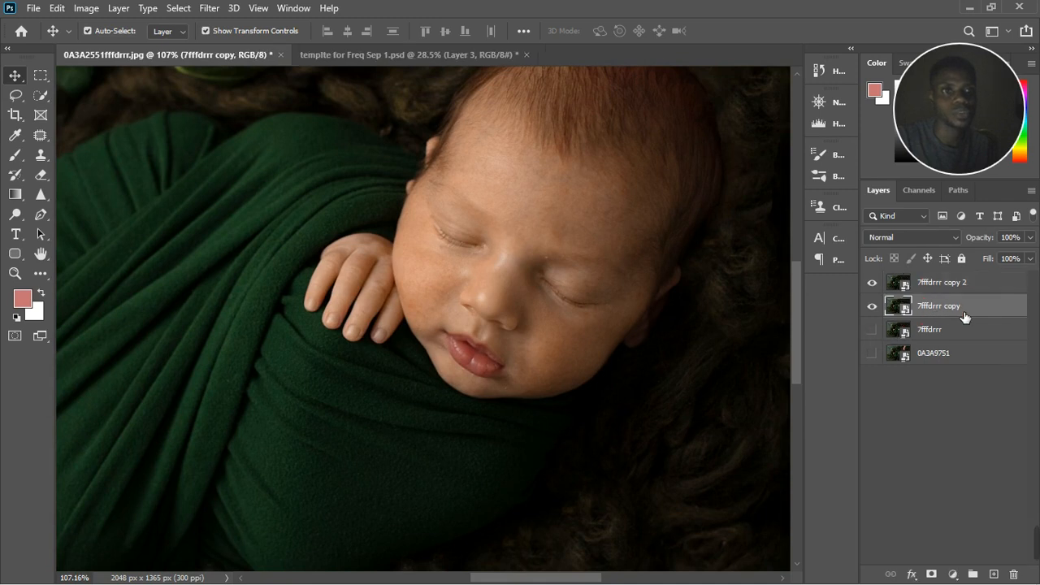
# - Rename the lower 7fffdrrr copy as color and the upper copy as texture
pyautogui.doubleClick(953, 306)
pyautogui.write('colo')
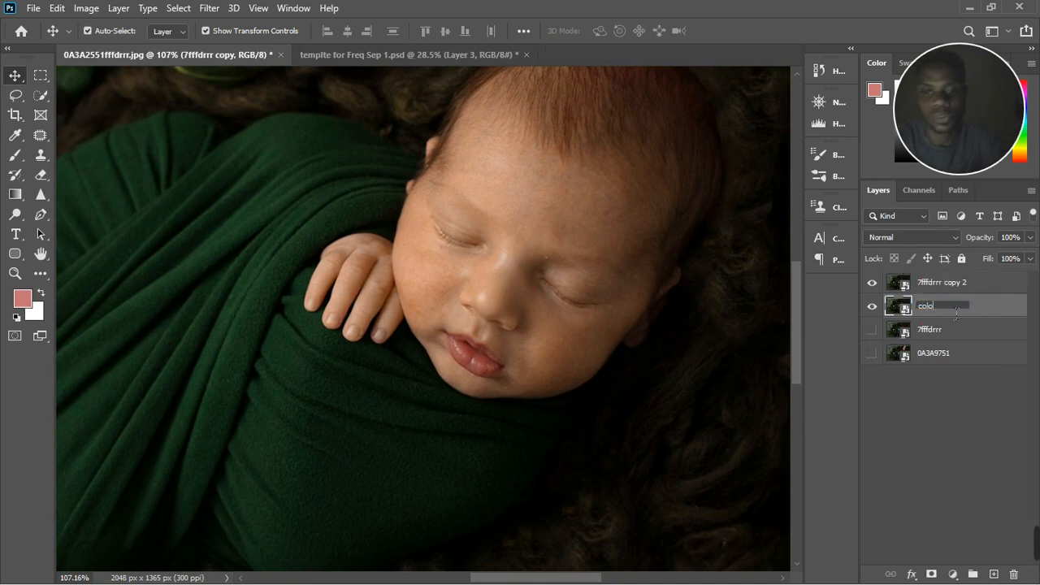
pyautogui.write('r')
pyautogui.press('Return')
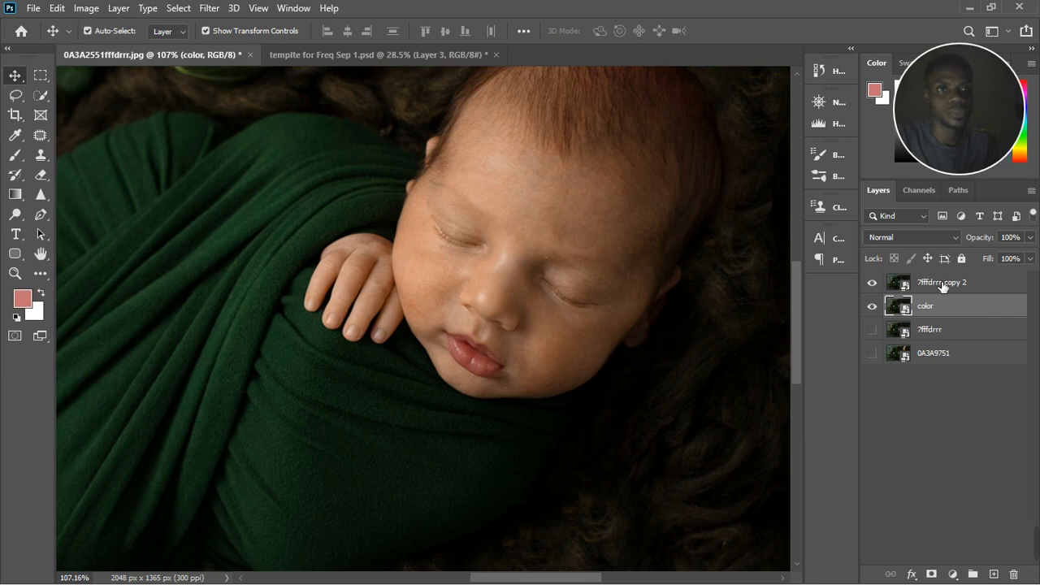
pyautogui.doubleClick(943, 282)
pyautogui.write('te')
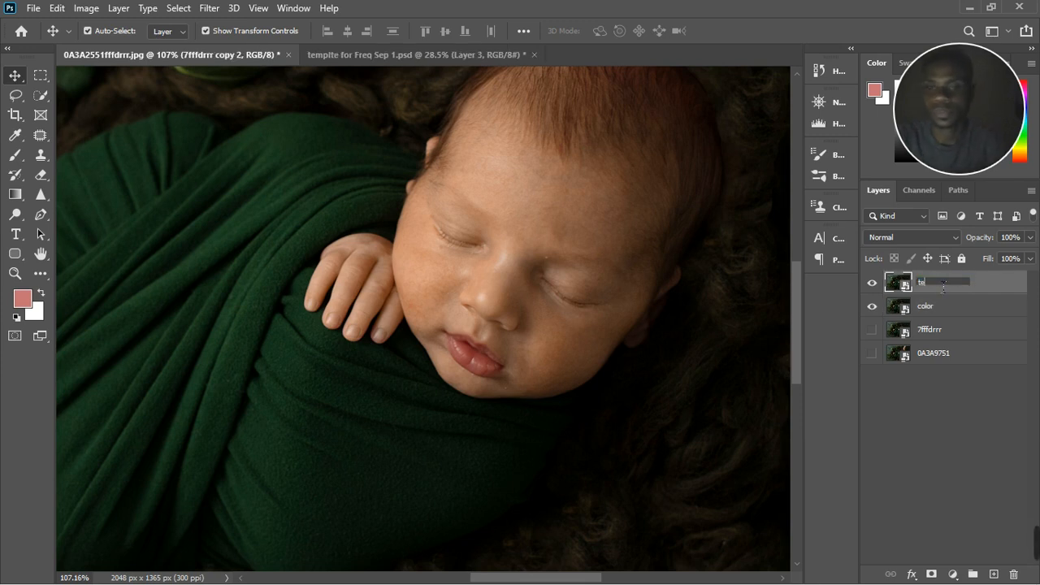
pyautogui.write('xture')
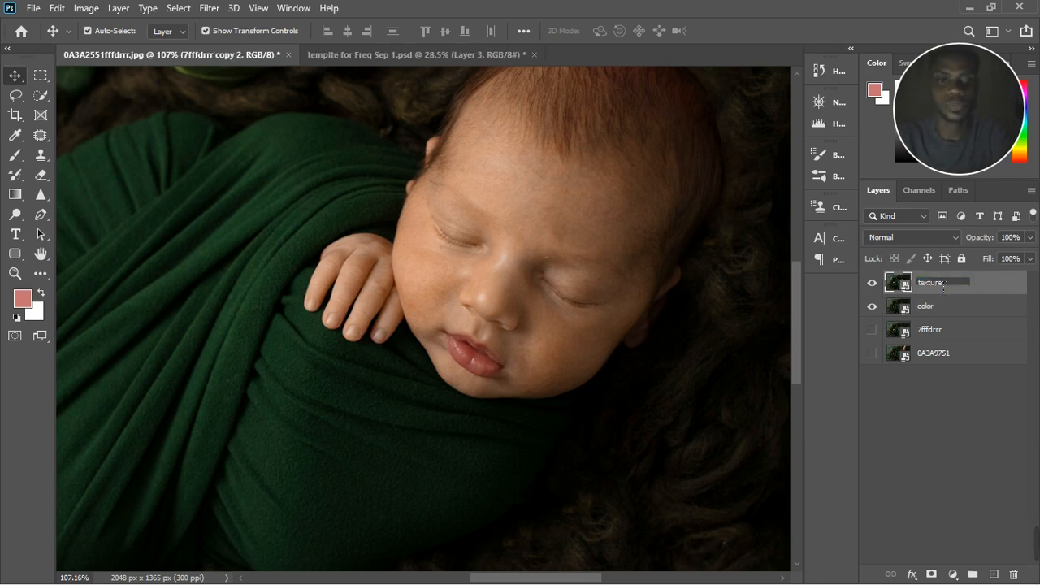
pyautogui.press('Return')
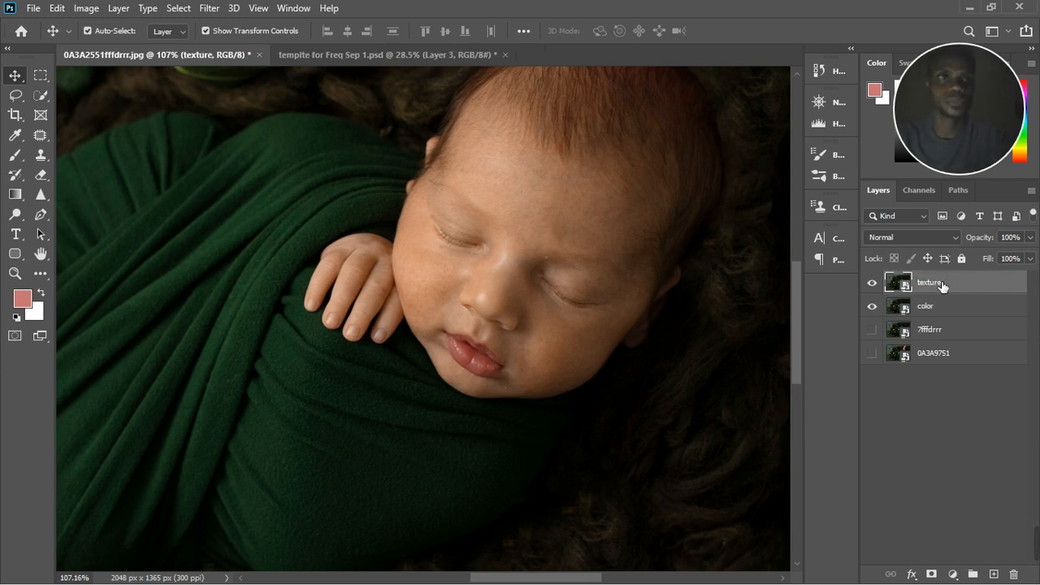
# - Hide the texture layer and apply a Gaussian Blur with a 2.5-pixel radius to the color layer
pyautogui.click(898, 306)
pyautogui.click(872, 282)
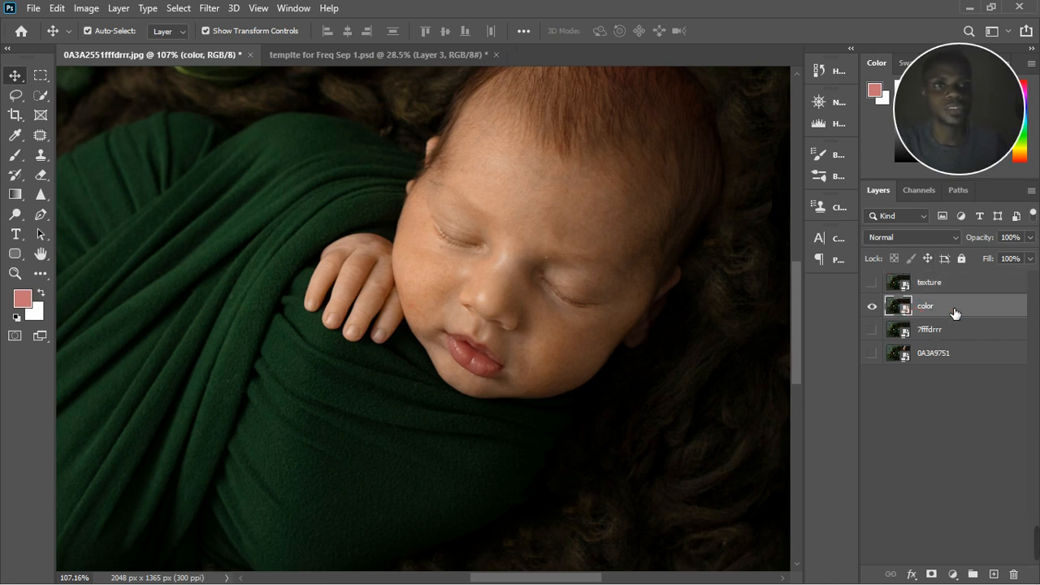
pyautogui.click(223, 11)
pyautogui.moveTo(265, 177)
pyautogui.click(441, 234)
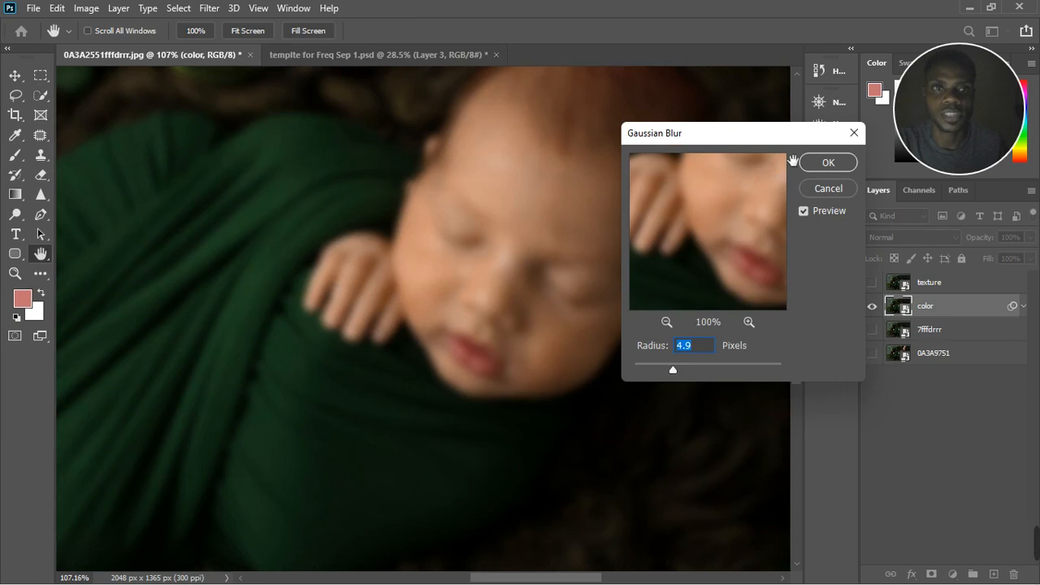
pyautogui.moveTo(673, 372)
pyautogui.mouseDown()
pyautogui.moveTo(675, 383)
pyautogui.moveTo(664, 374)
pyautogui.mouseUp()
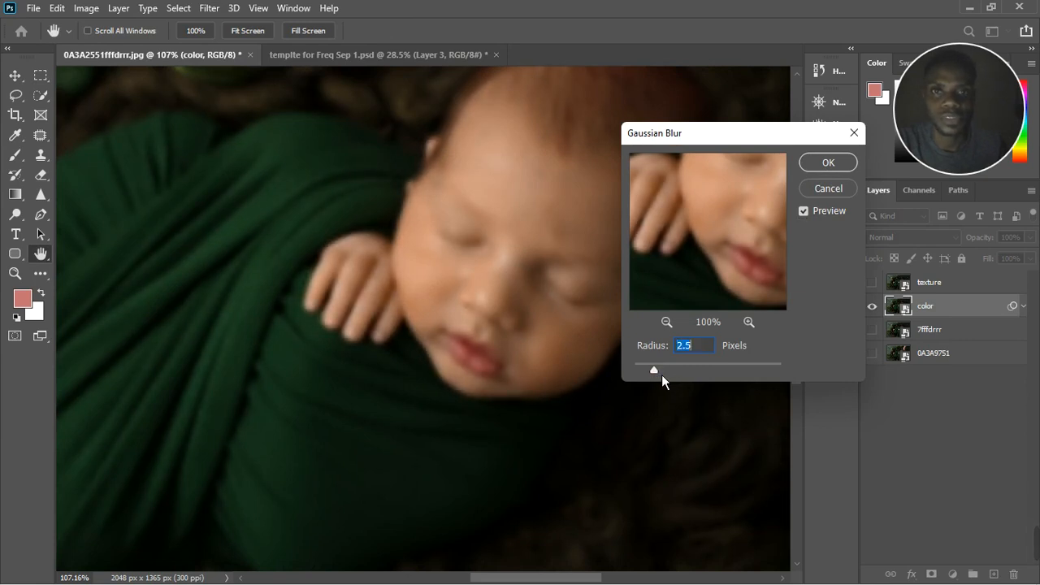
pyautogui.click(838, 168)
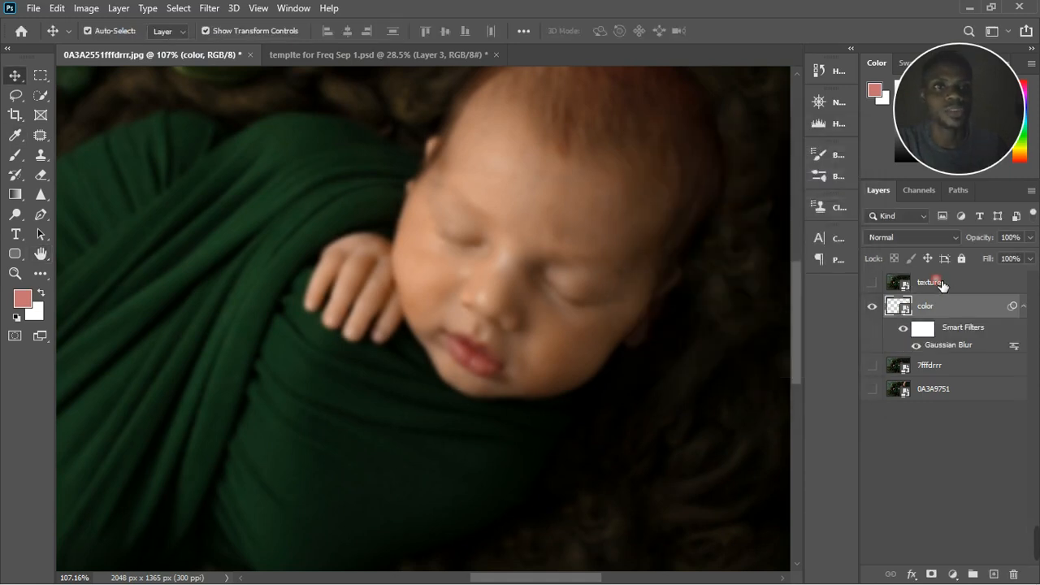
# - Rasterize the blurred color layer, and make the texture layer visible and rasterize it as well
pyautogui.click(941, 284)
pyautogui.click(940, 310)
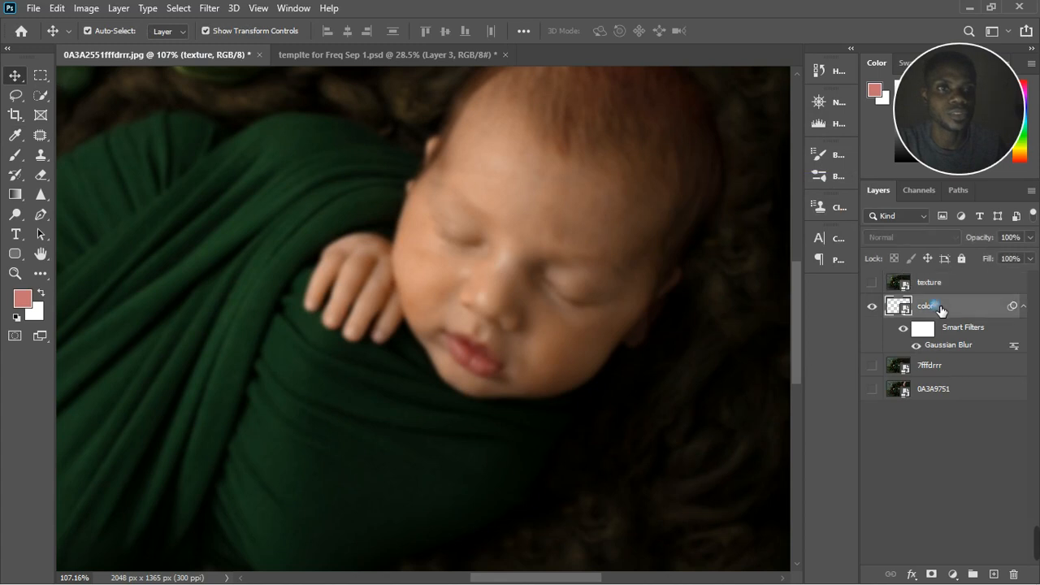
pyautogui.rightClick(940, 310)
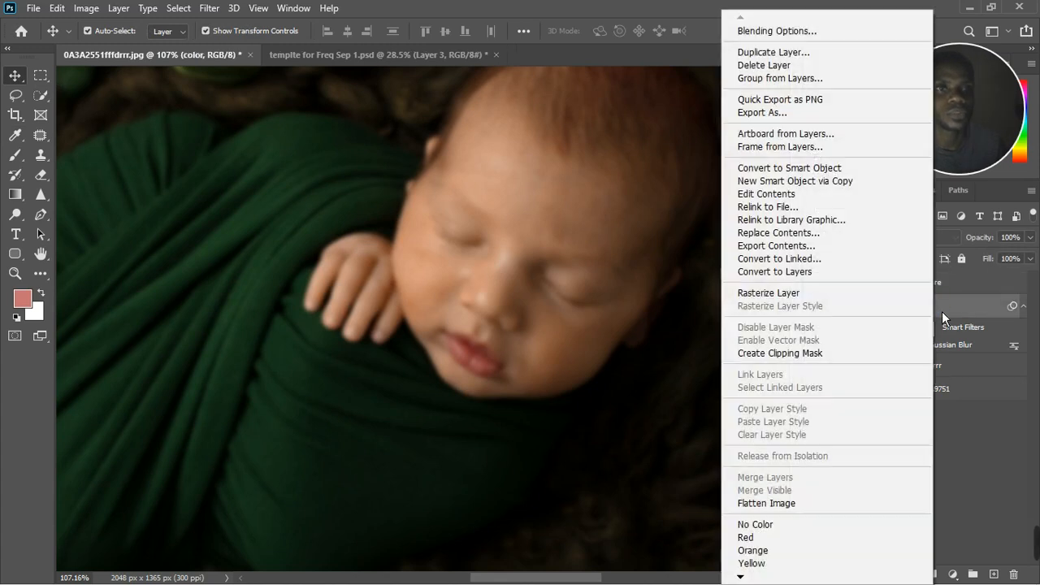
pyautogui.click(793, 294)
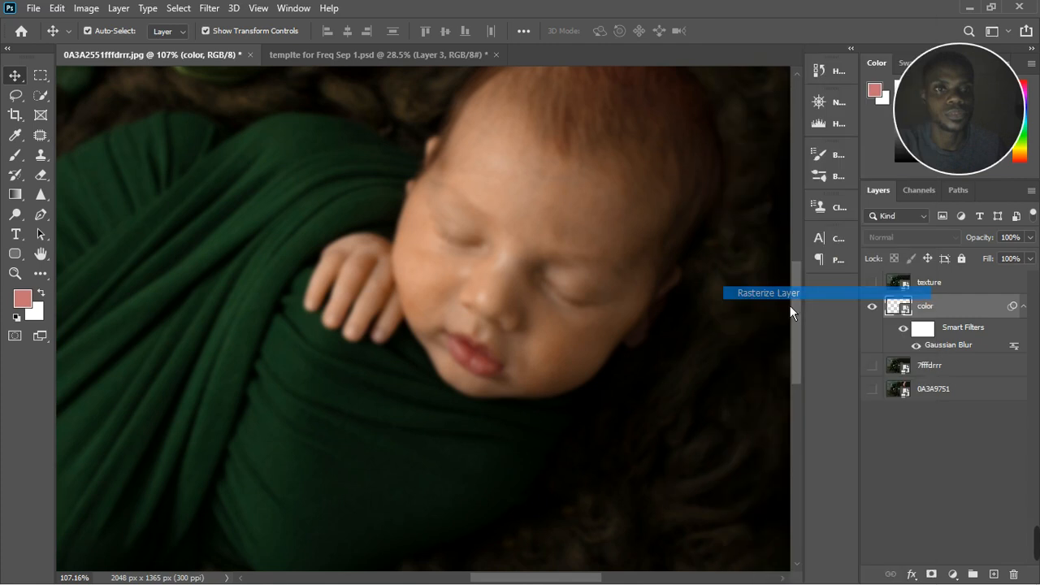
pyautogui.click(878, 283)
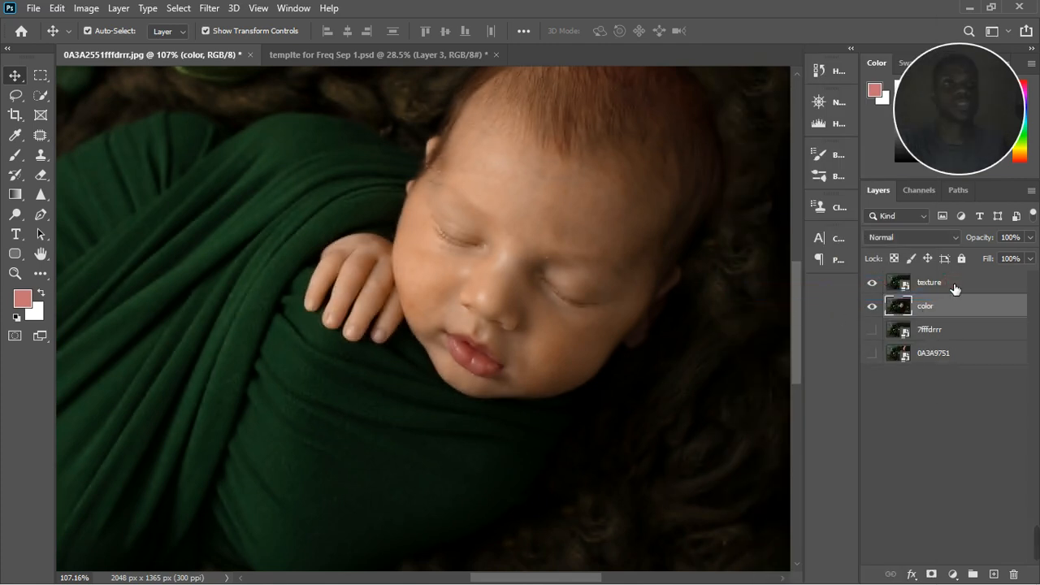
pyautogui.click(953, 288)
pyautogui.rightClick(950, 290)
pyautogui.click(815, 294)
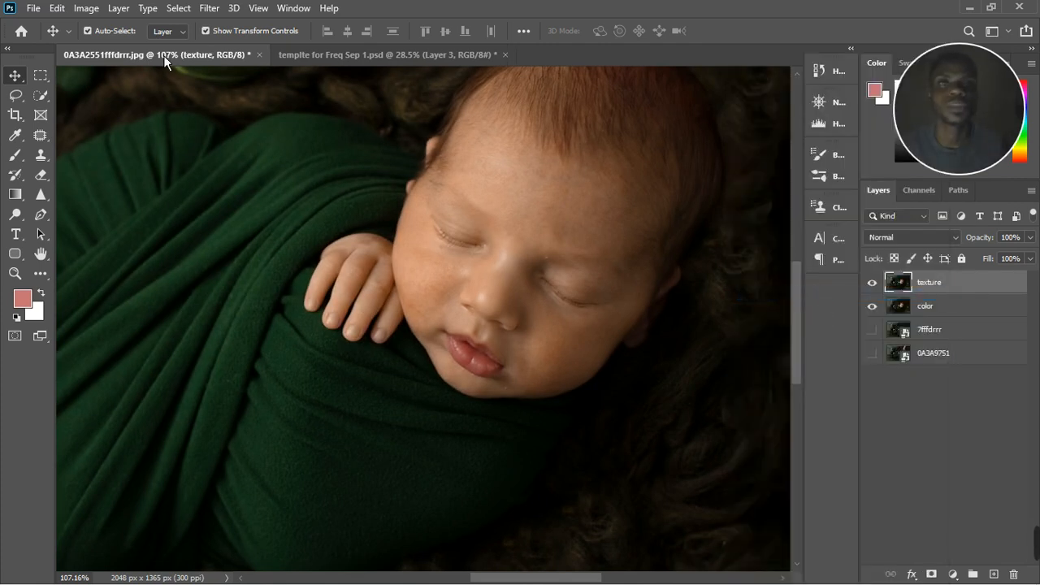
# - Apply Image to the texture layer using the color layer, RGB channel, Subtract blending, 100% opacity, scale 2 and offset 128
pyautogui.click(86, 8)
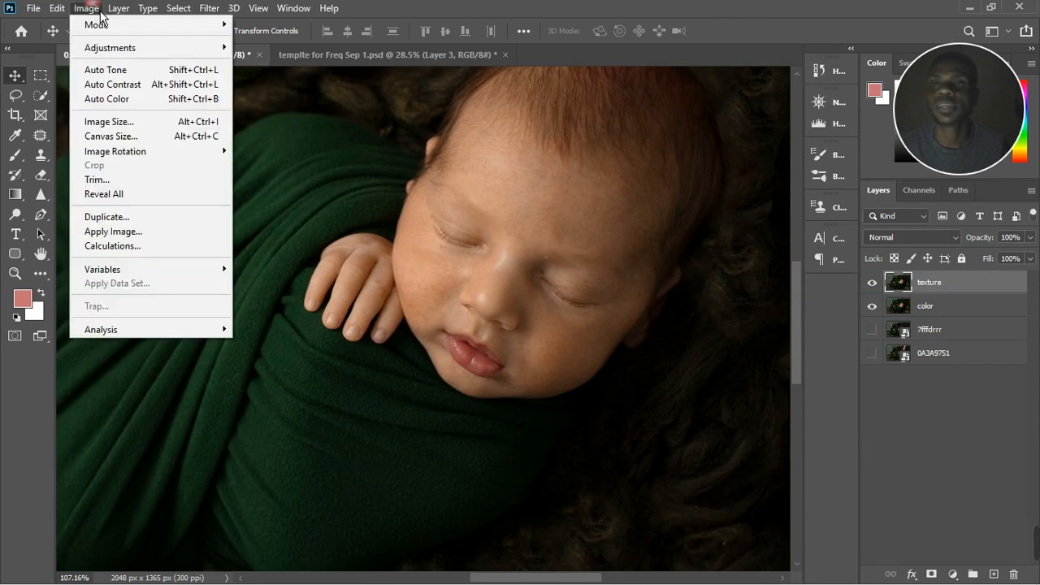
pyautogui.click(114, 232)
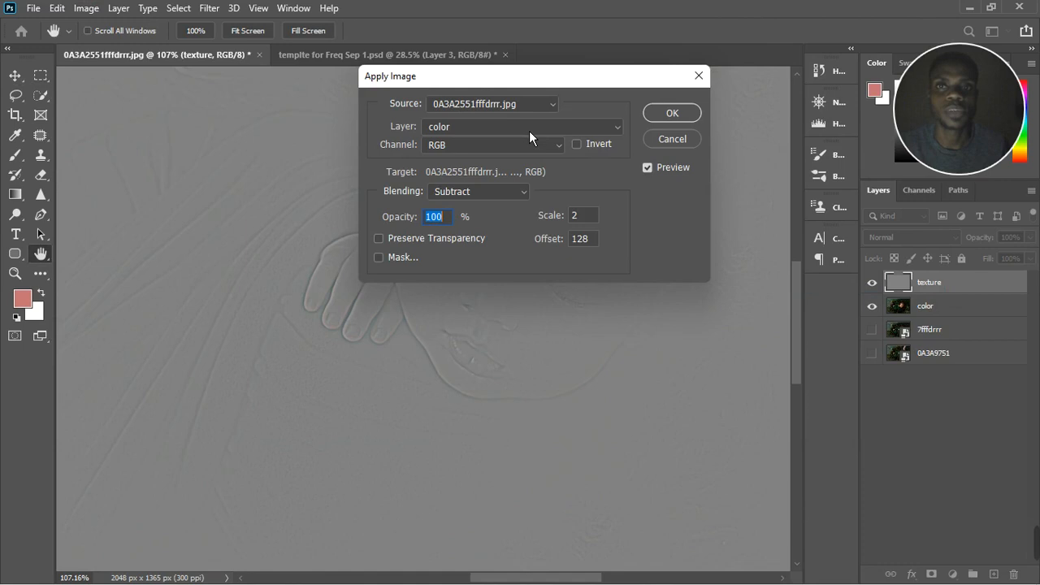
pyautogui.click(529, 129)
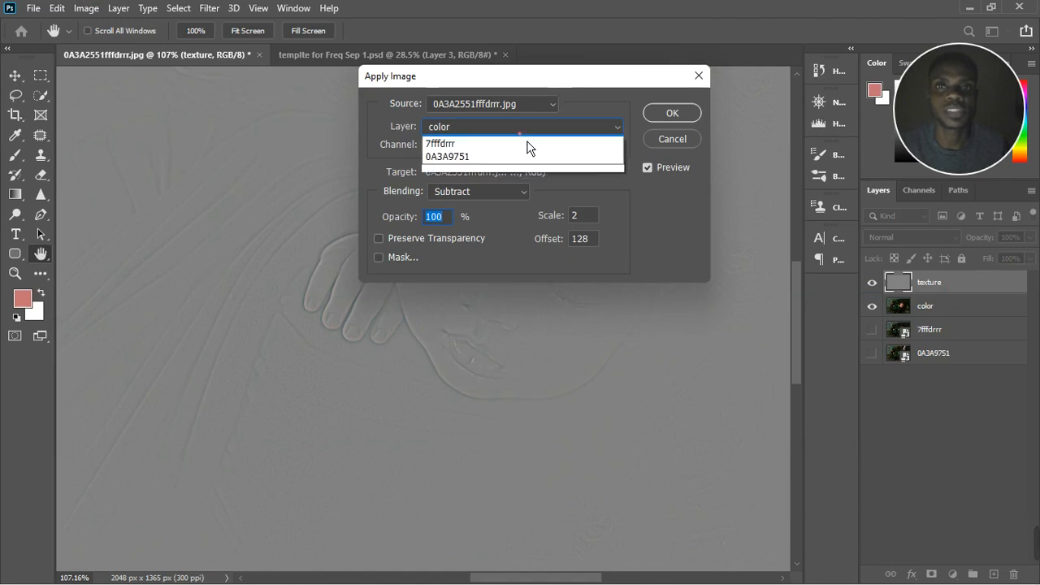
pyautogui.click(502, 182)
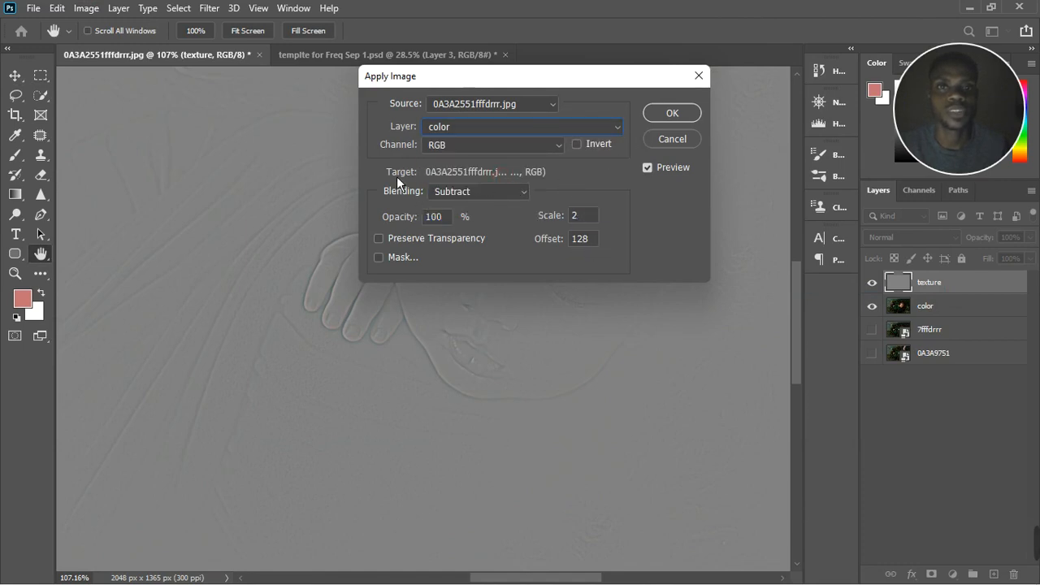
pyautogui.click(672, 113)
pyautogui.press('v')
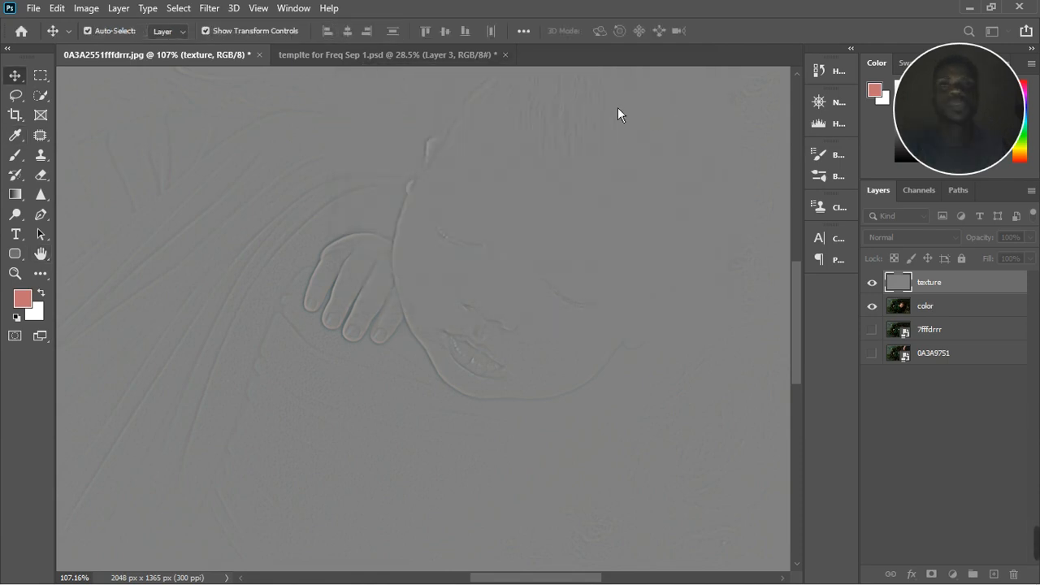
# - Set the texture layer's blending mode to Linear Light
pyautogui.scroll(-3, 461, 321)
pyautogui.scroll(4, 531, 195)
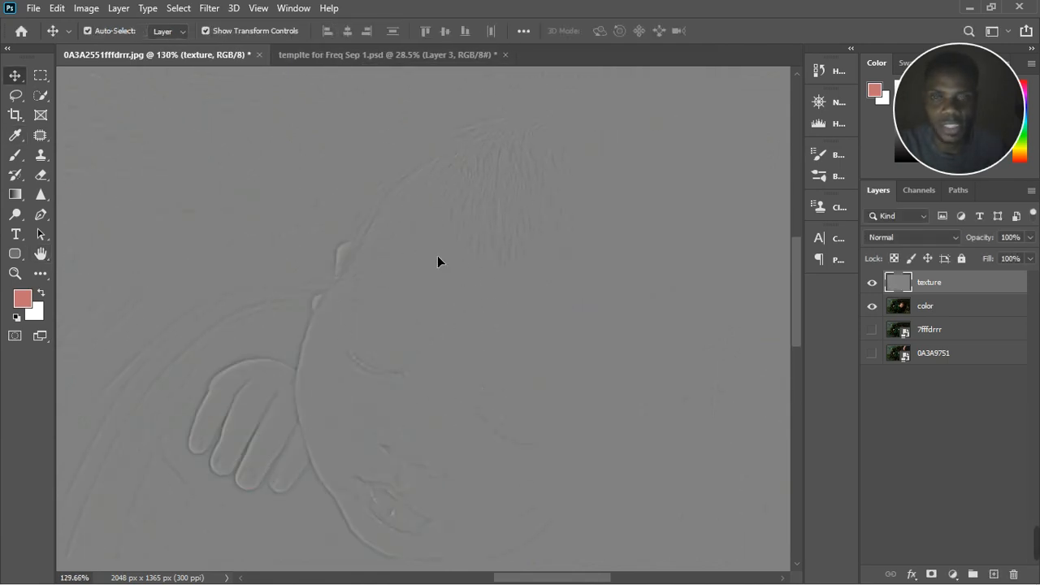
pyautogui.scroll(-5, 437, 256)
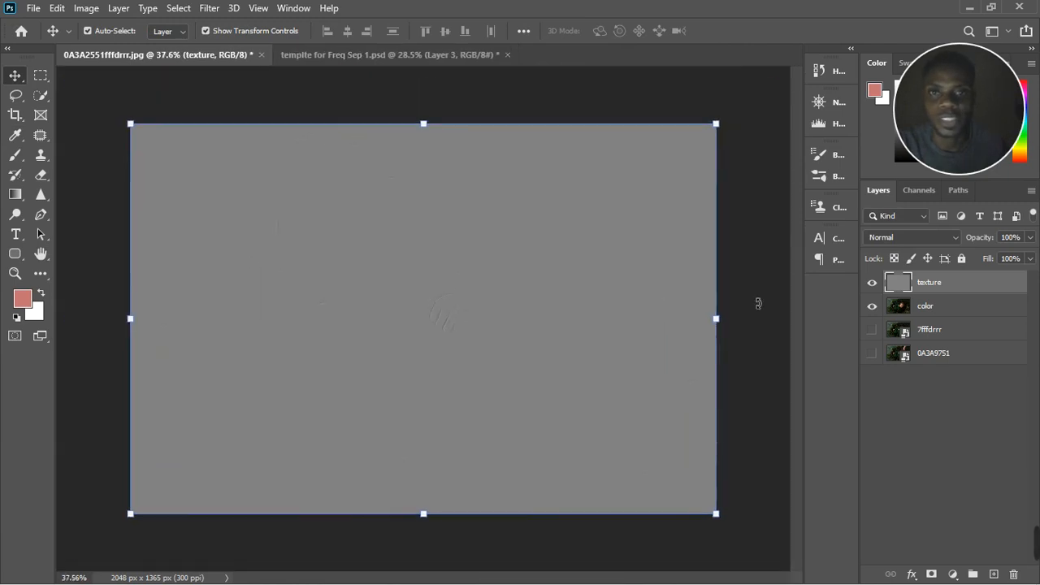
pyautogui.click(938, 239)
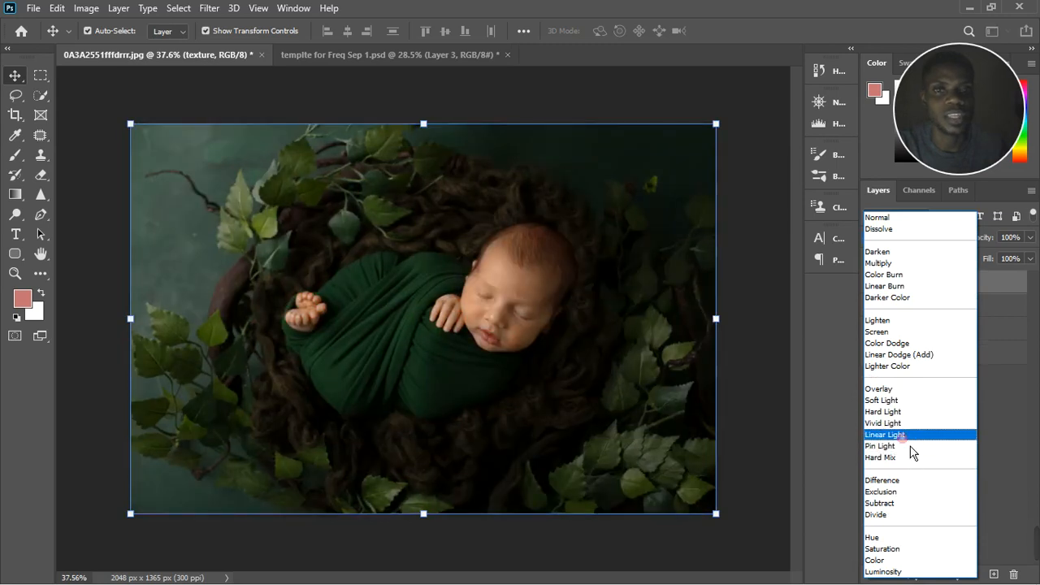
pyautogui.click(901, 435)
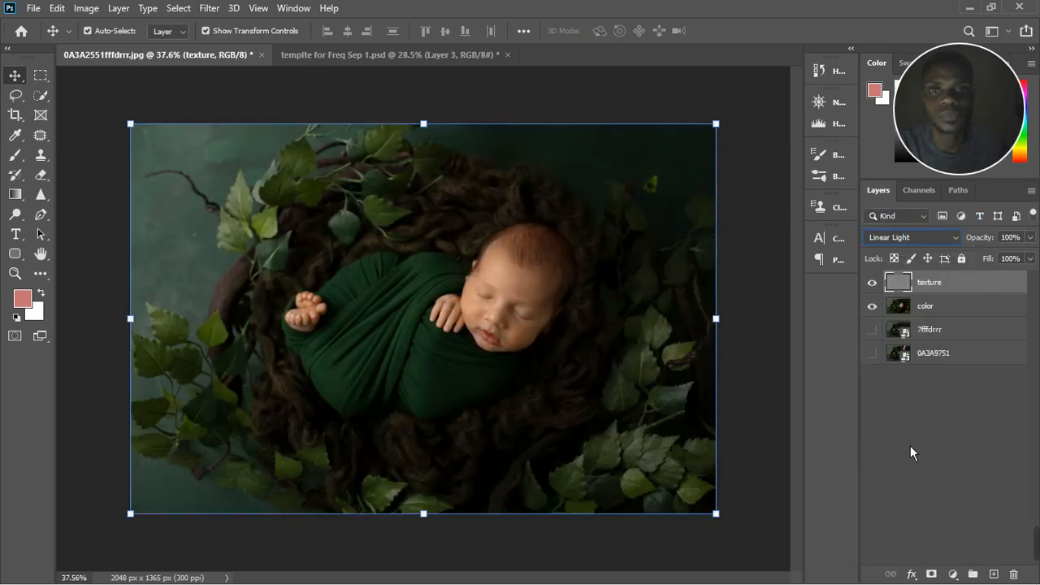
# - Group the color and texture layers together and name the group freq sep
pyautogui.click(956, 315)
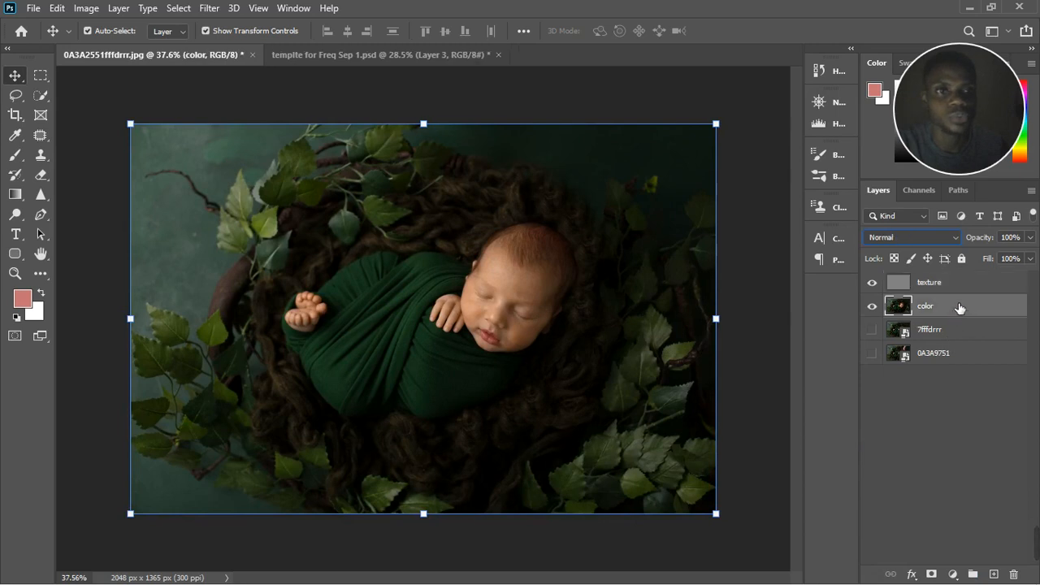
pyautogui.keyDown('ctrl'); pyautogui.click(961, 291); pyautogui.keyUp('ctrl')
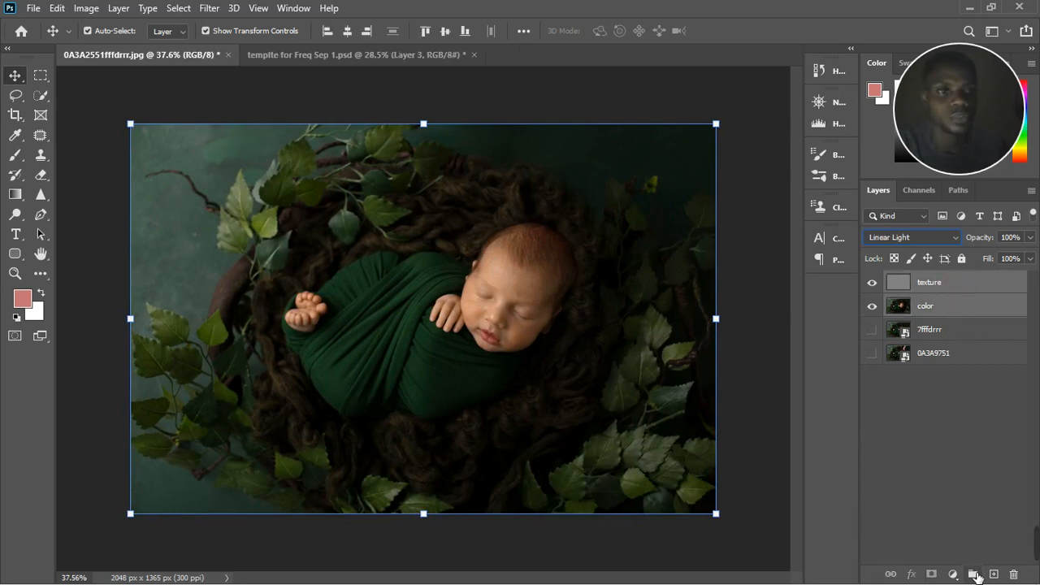
pyautogui.click(974, 574)
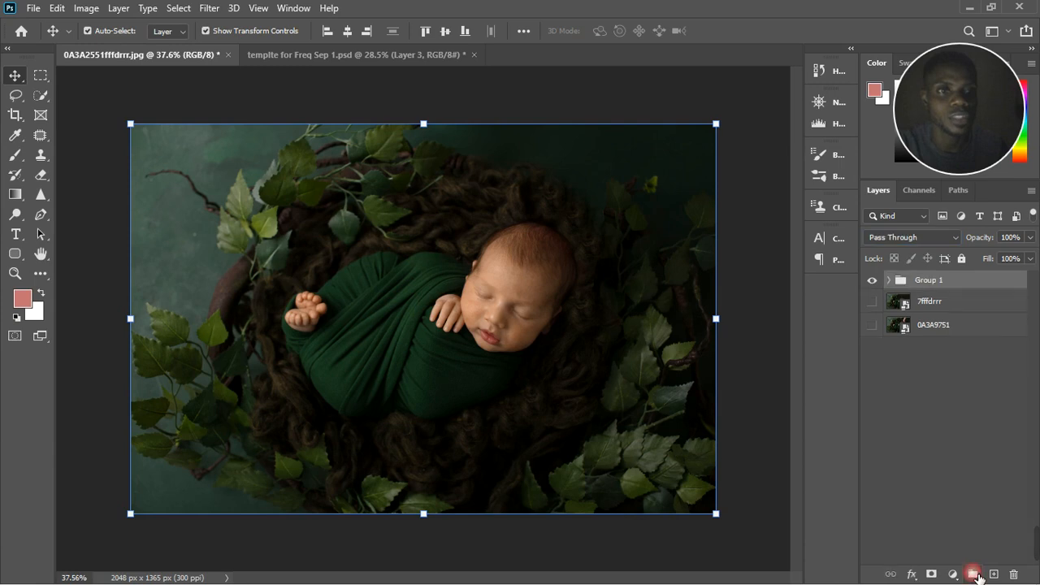
pyautogui.doubleClick(927, 281)
pyautogui.write('freq sep')
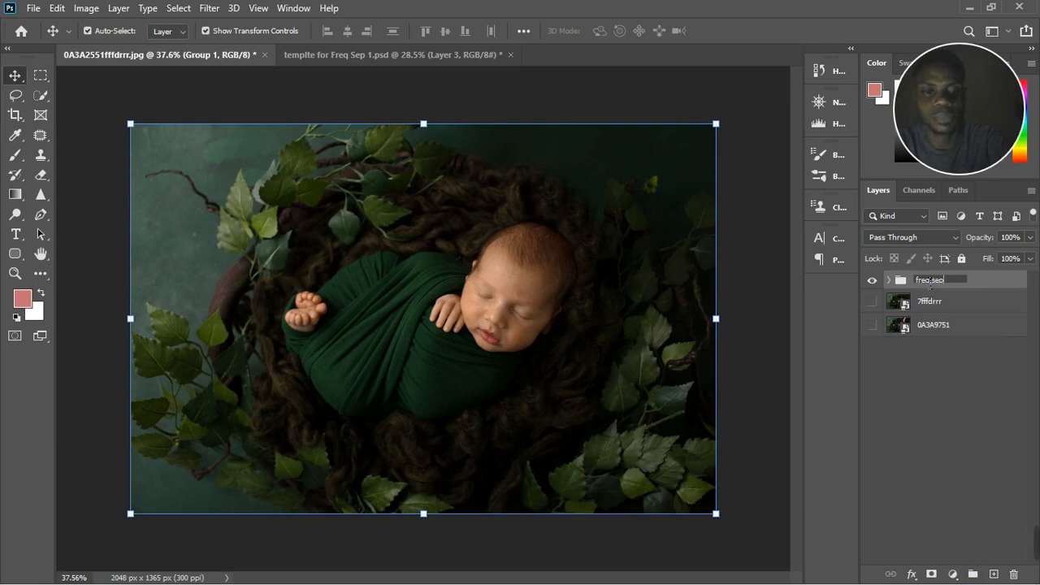
pyautogui.press('Return')
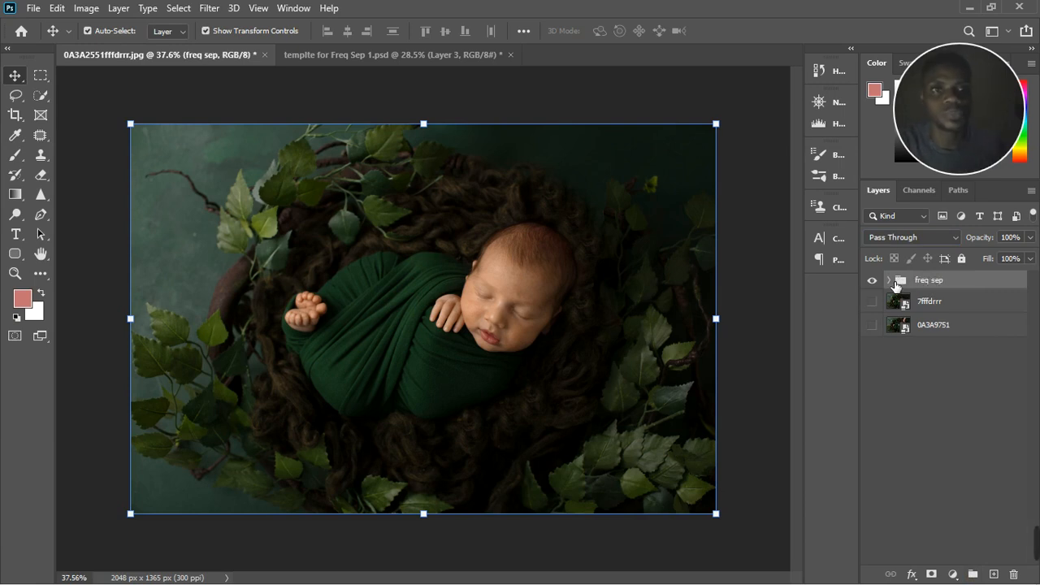
# - Expand the freq sep group and choose the Mixer Brush in place of the regular Brush tool
pyautogui.click(890, 281)
pyautogui.click(957, 309)
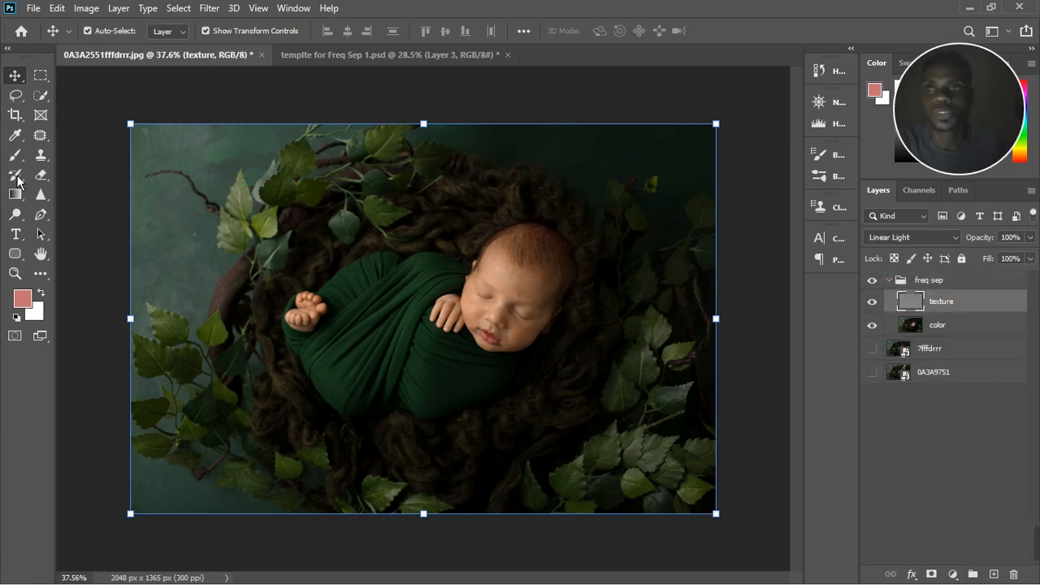
pyautogui.press('s')
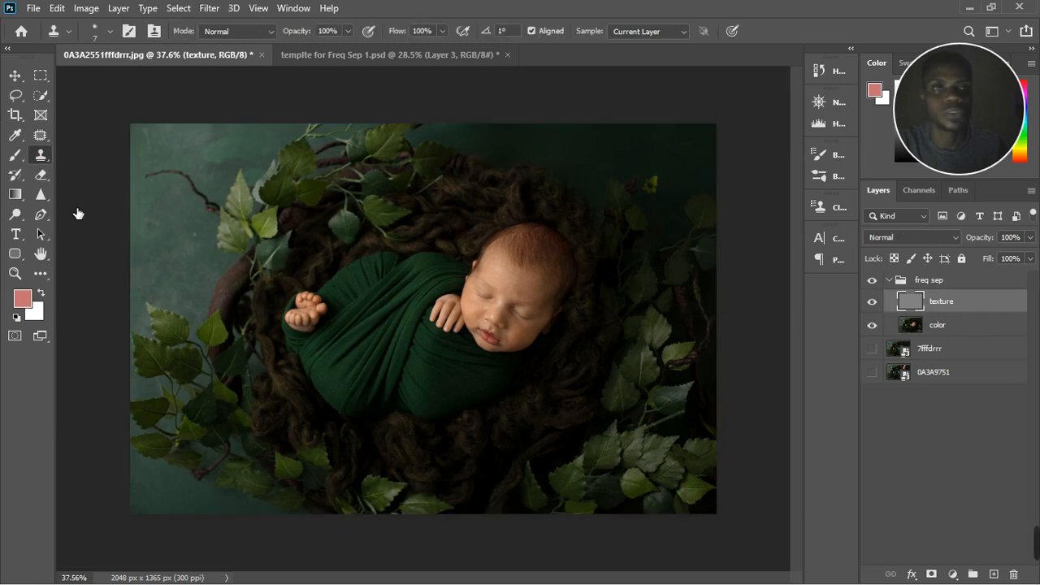
pyautogui.rightClick(22, 163)
pyautogui.click(53, 198)
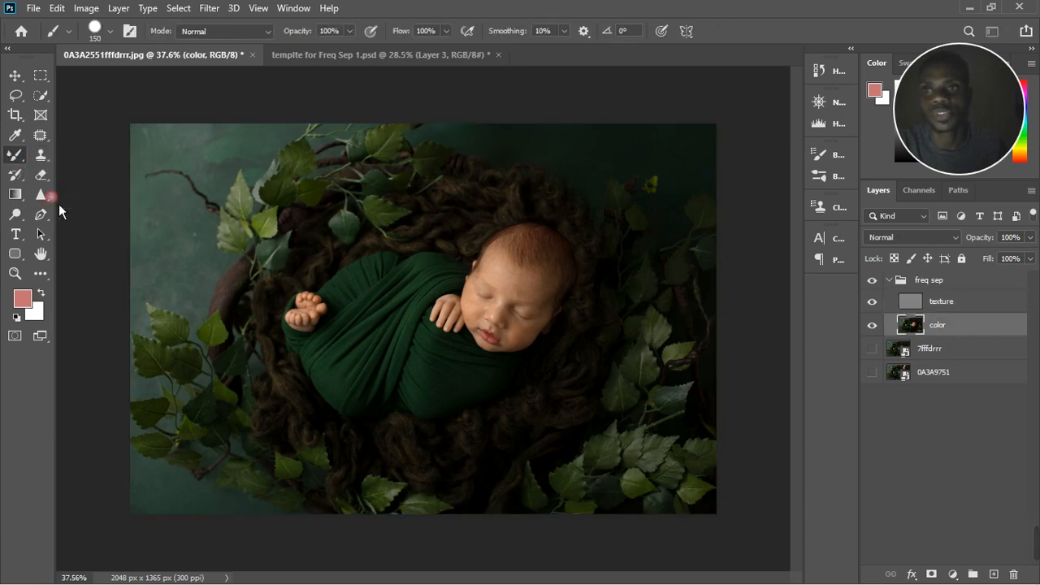
pyautogui.press('s')
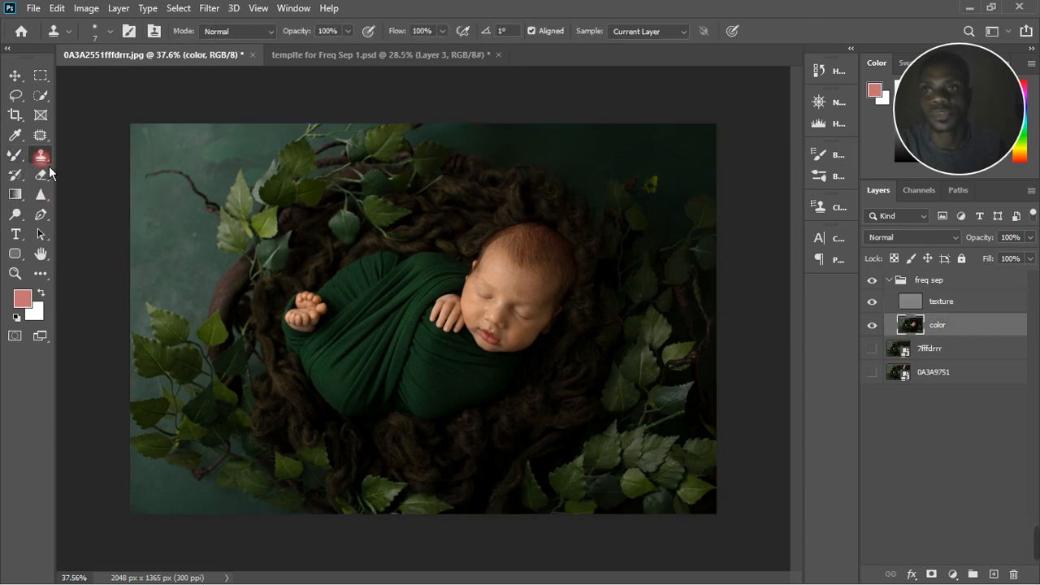
# - On the texture layer, use the Clone Stamp to replace uneven skin texture above the inner corner of the baby's eye
pyautogui.click(971, 309)
pyautogui.scroll(6, 533, 286)
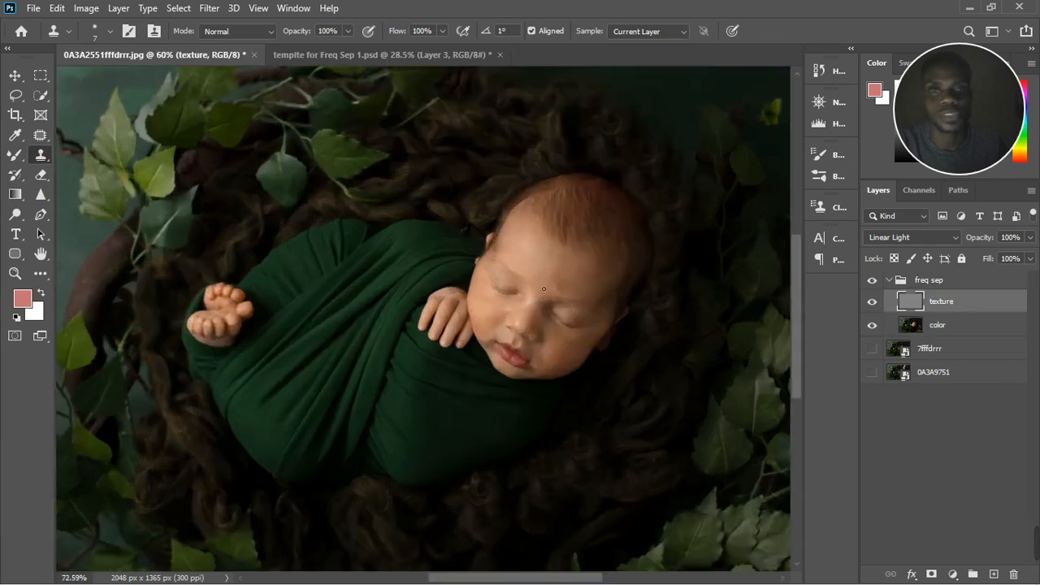
pyautogui.scroll(1, 586, 283)
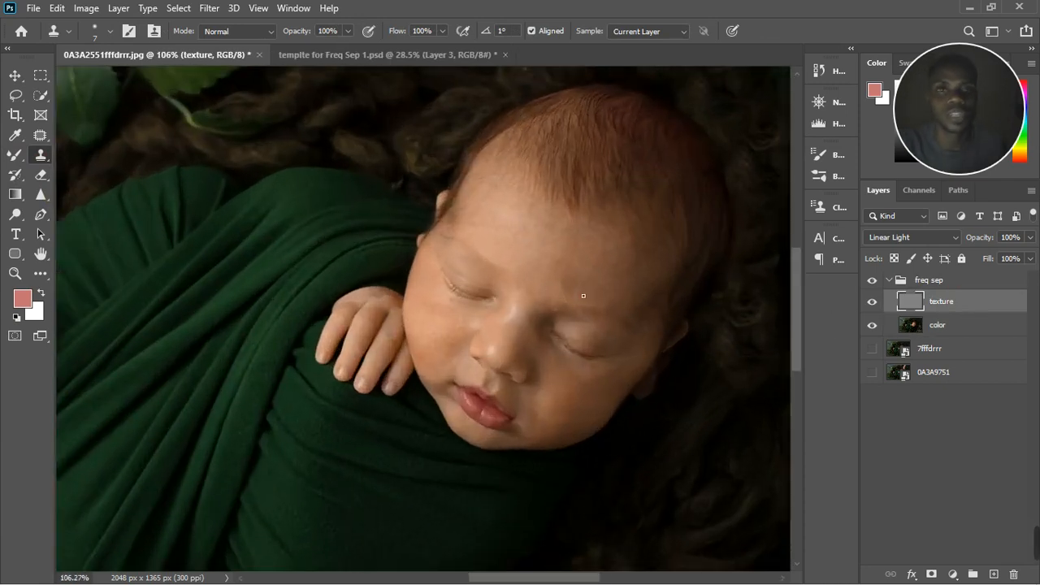
pyautogui.scroll(4, 569, 313)
pyautogui.scroll(3, 568, 321)
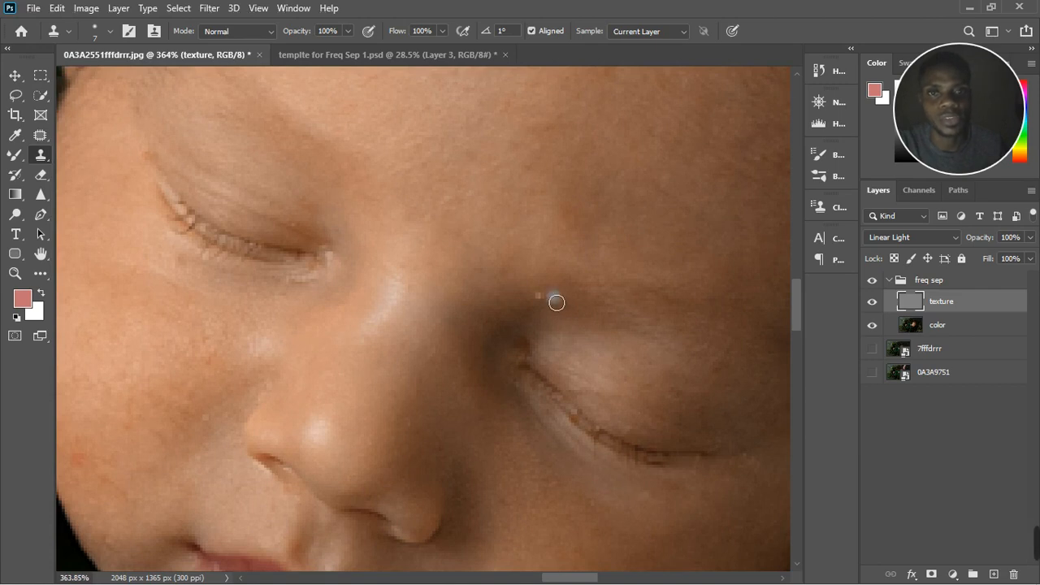
pyautogui.keyDown('alt'); pyautogui.click(554, 302); pyautogui.keyUp('alt')
pyautogui.click(538, 296)
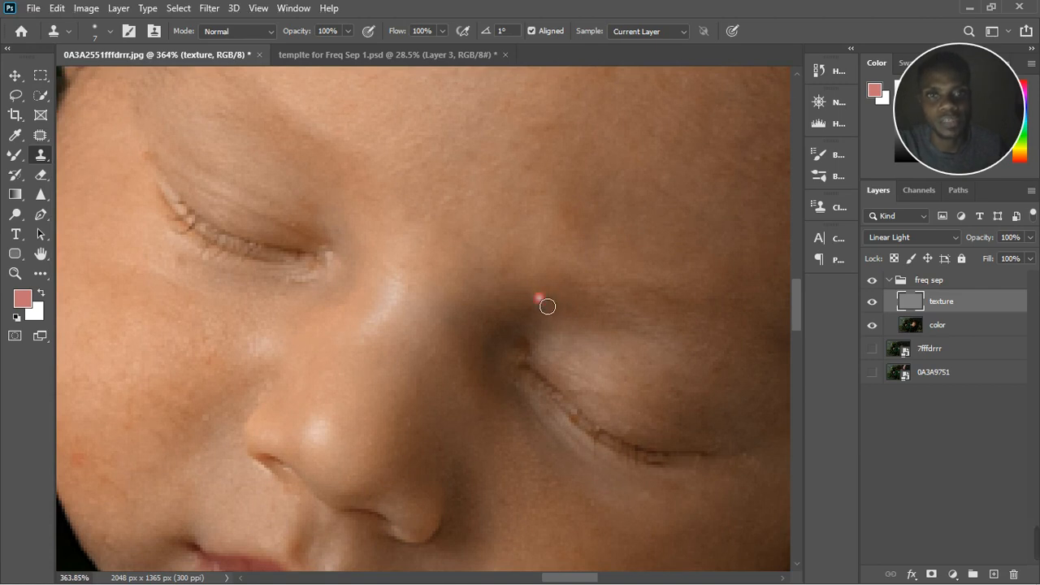
pyautogui.click(538, 297)
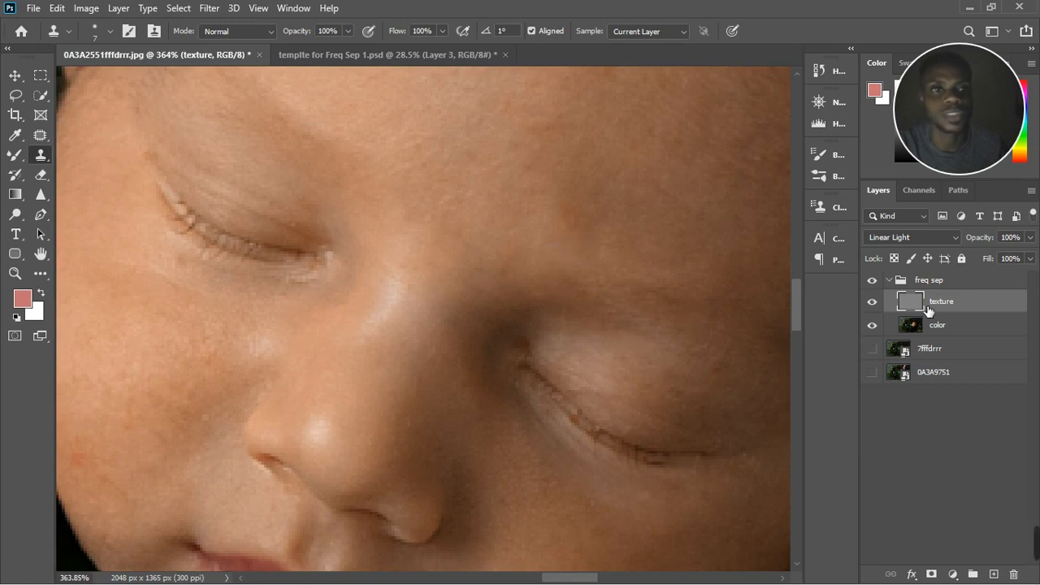
# - Clone clean skin texture over the light mark on the chin below the corner of the mouth
pyautogui.scroll(-5, 376, 277)
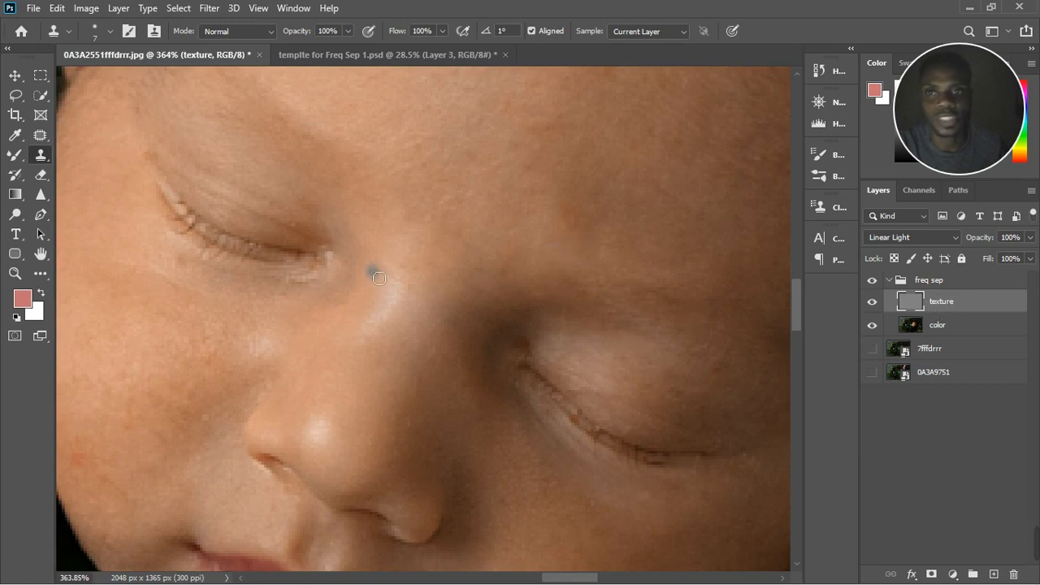
pyautogui.scroll(-3, 288, 406)
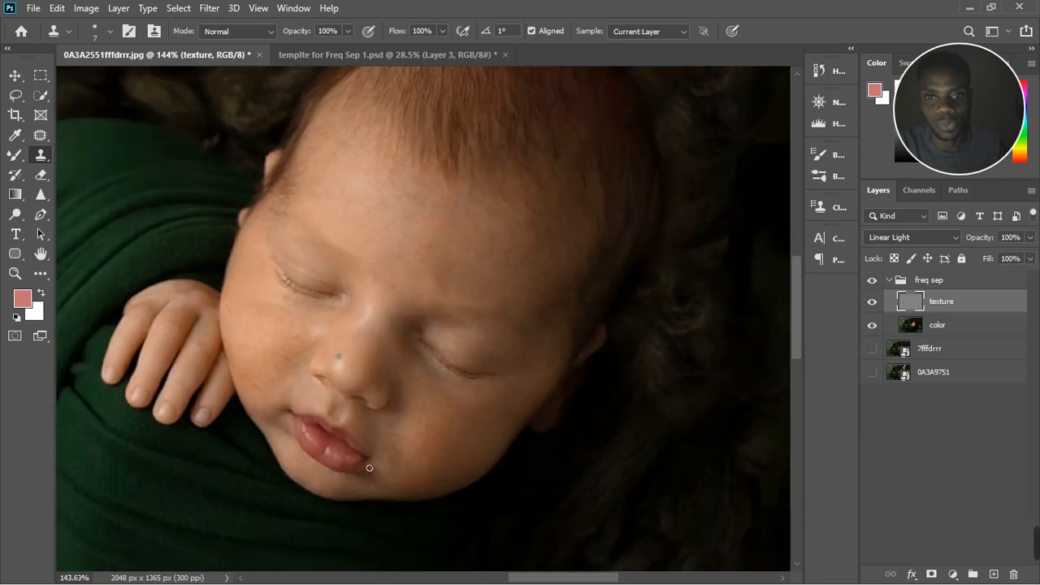
pyautogui.scroll(3, 378, 517)
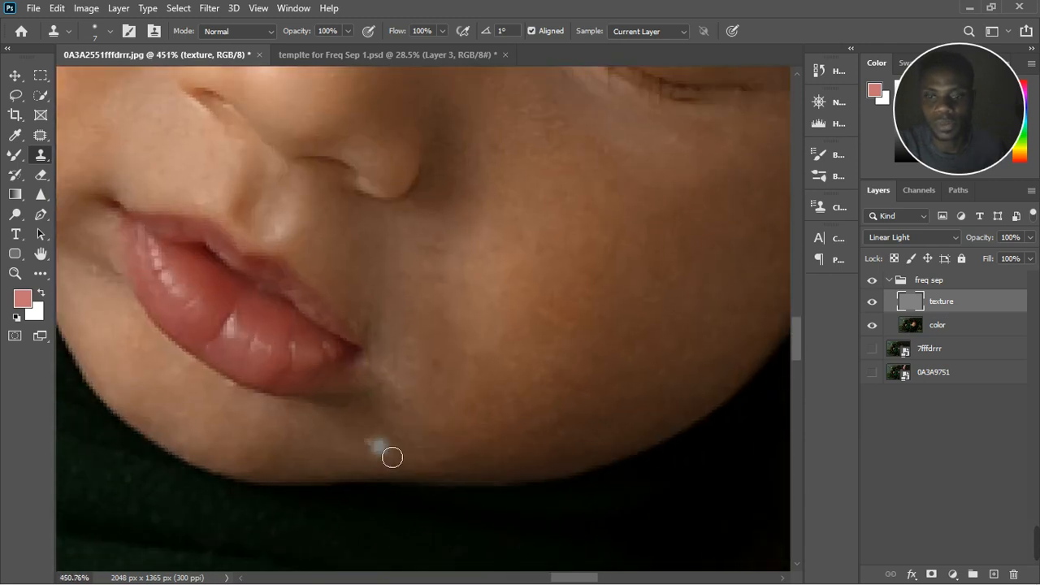
pyautogui.click(394, 454)
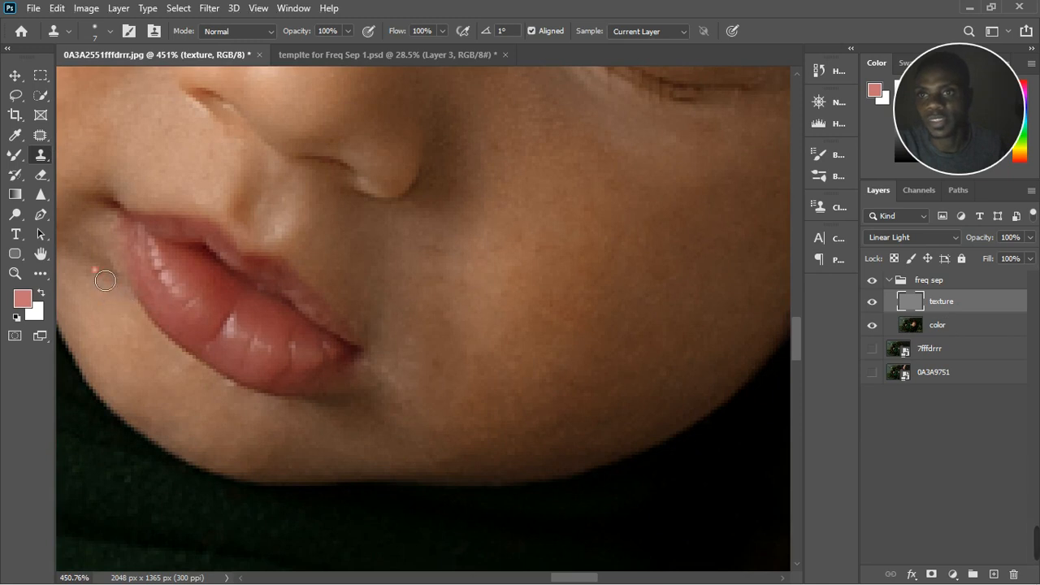
# - Even out the texture of the shaded cheek beside the nose and mouth with the Clone Stamp
pyautogui.scroll(-4, 431, 285)
pyautogui.scroll(3, 439, 283)
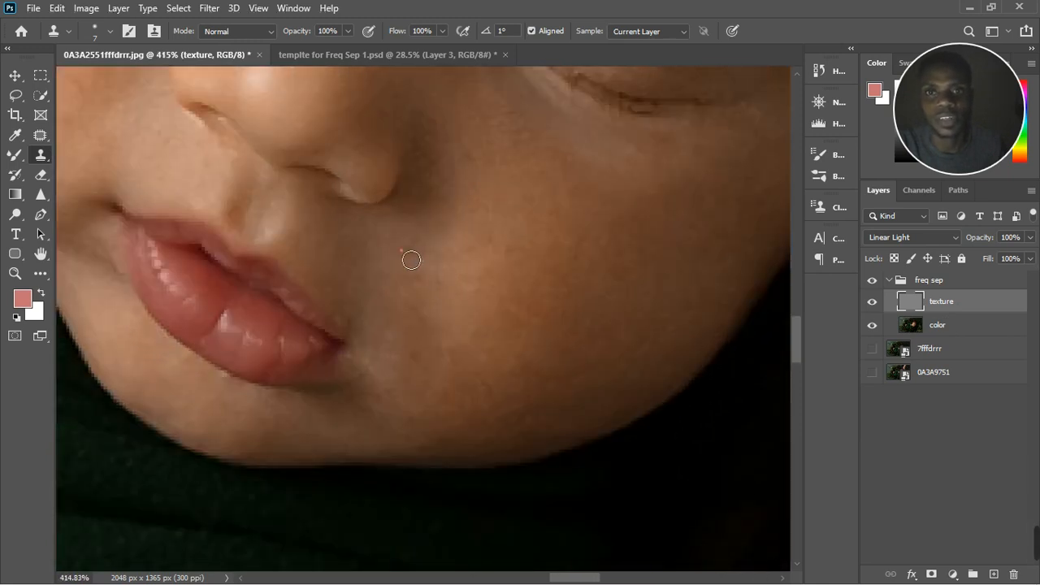
pyautogui.click(416, 254)
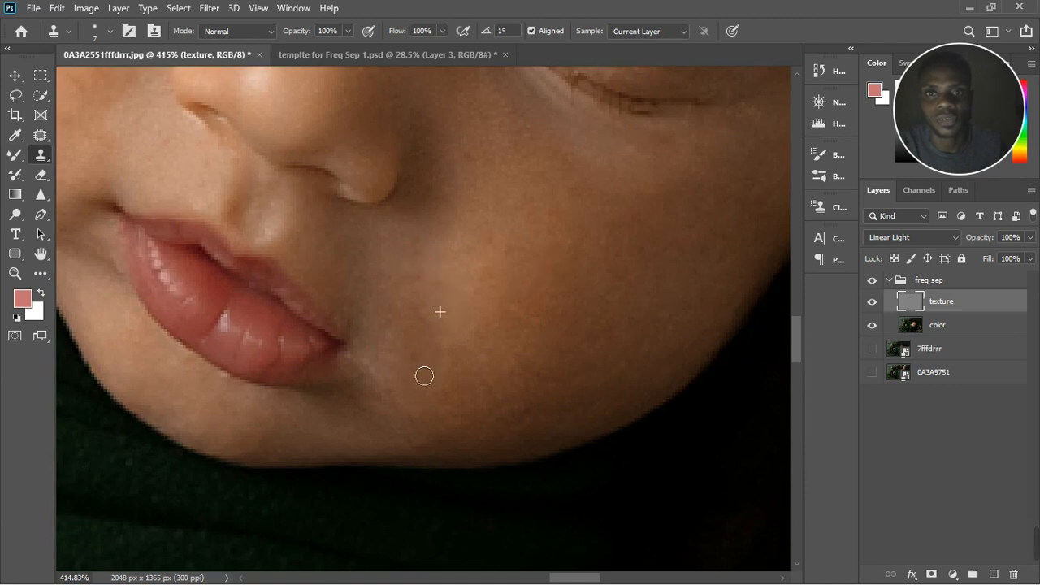
pyautogui.click(475, 275)
pyautogui.moveTo(504, 249)
pyautogui.mouseDown()
pyautogui.moveTo(533, 269)
pyautogui.moveTo(477, 254)
pyautogui.mouseUp()
pyautogui.click(496, 194)
pyautogui.moveTo(480, 161); pyautogui.dragTo(486, 168)
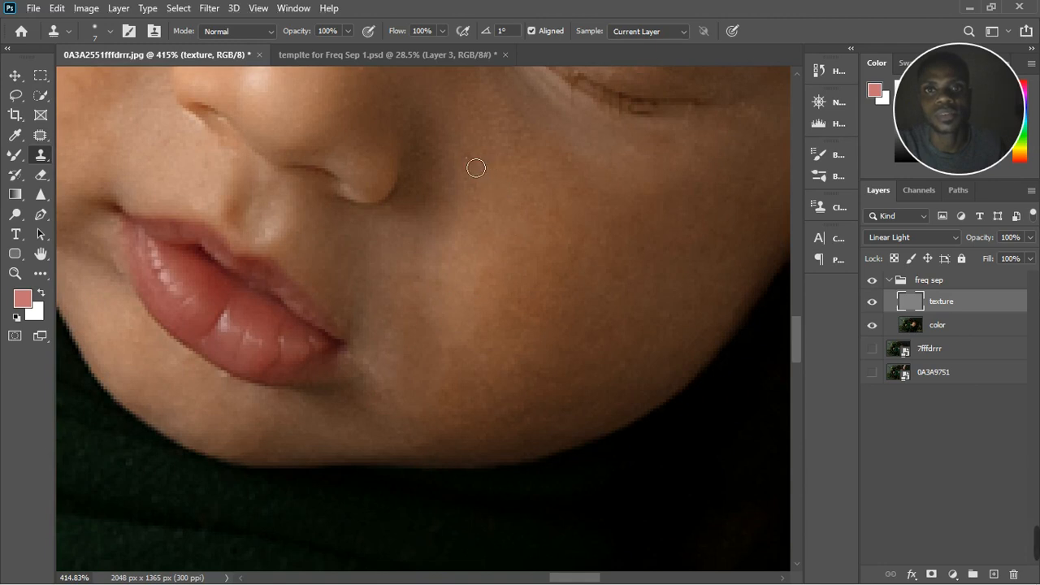
pyautogui.click(634, 281)
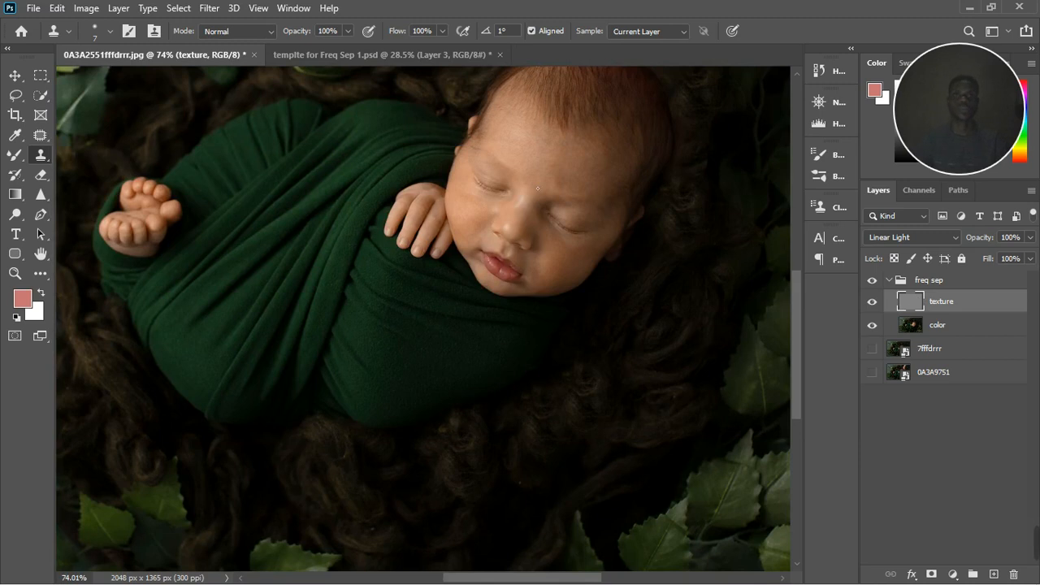
# - Clone clean skin texture over the rough patches on the forehead above the shaded eye
pyautogui.scroll(5, 537, 189)
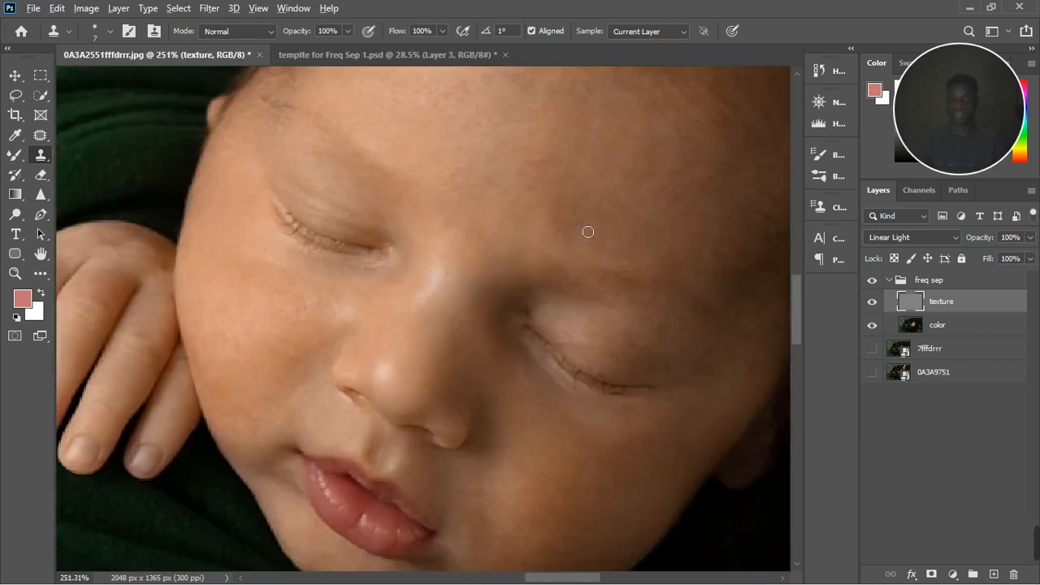
pyautogui.keyDown('alt'); pyautogui.click(631, 234); pyautogui.keyUp('alt')
pyautogui.click(616, 193)
pyautogui.keyDown('alt'); pyautogui.click(695, 230); pyautogui.keyUp('alt')
pyautogui.click(728, 219)
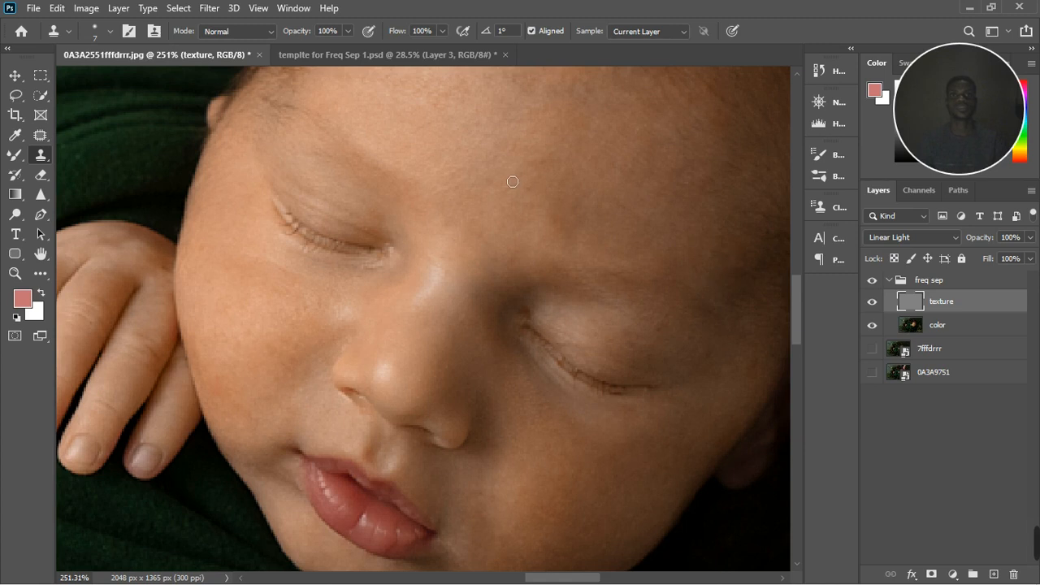
# - Clone smooth skin texture over the small spots on the bridge and tip of the nose
pyautogui.scroll(2, 452, 284)
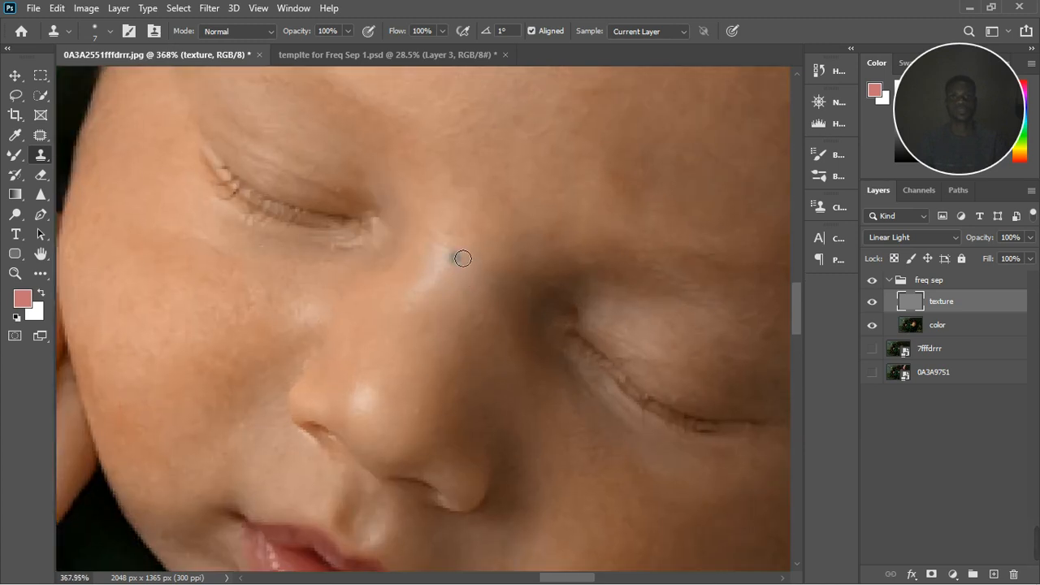
pyautogui.keyDown('alt'); pyautogui.click(482, 244); pyautogui.keyUp('alt')
pyautogui.click(455, 235)
pyautogui.keyDown('alt'); pyautogui.click(455, 391); pyautogui.keyUp('alt')
pyautogui.click(457, 430)
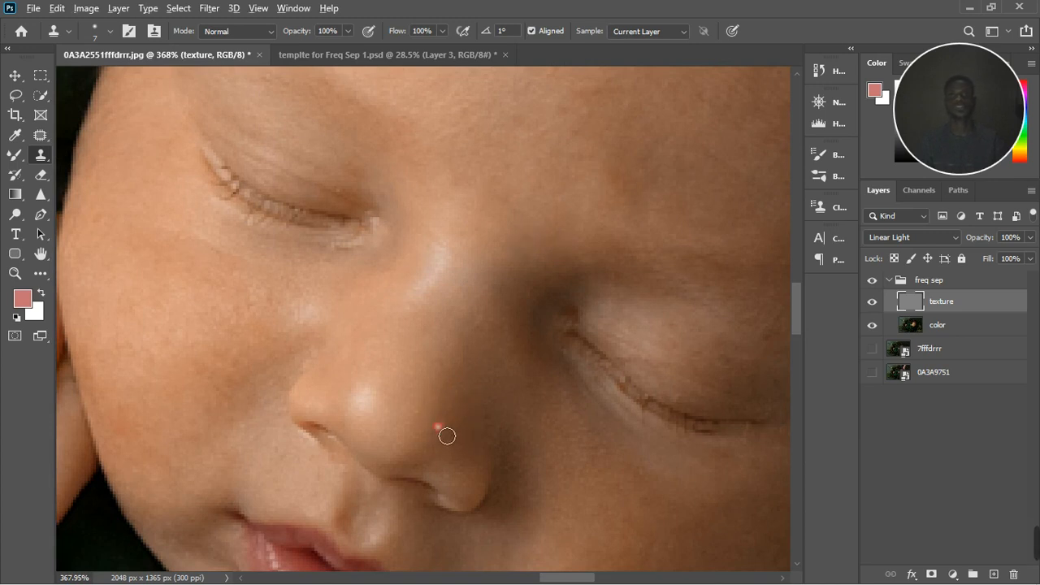
pyautogui.scroll(-3, 447, 437)
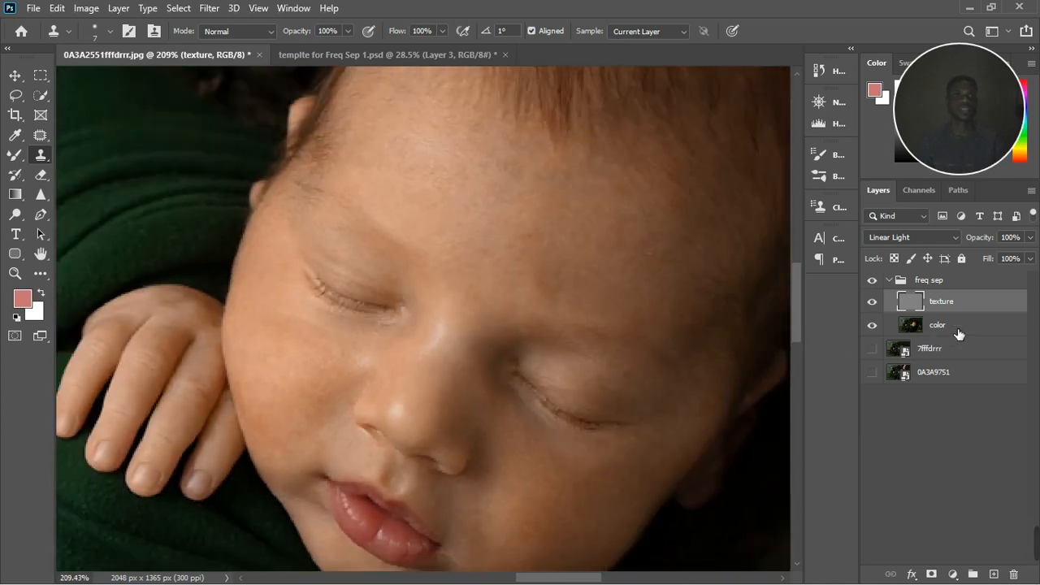
# - On the color layer, blend the forehead's skin tones with the Mixer Brush at size 45
pyautogui.click(959, 327)
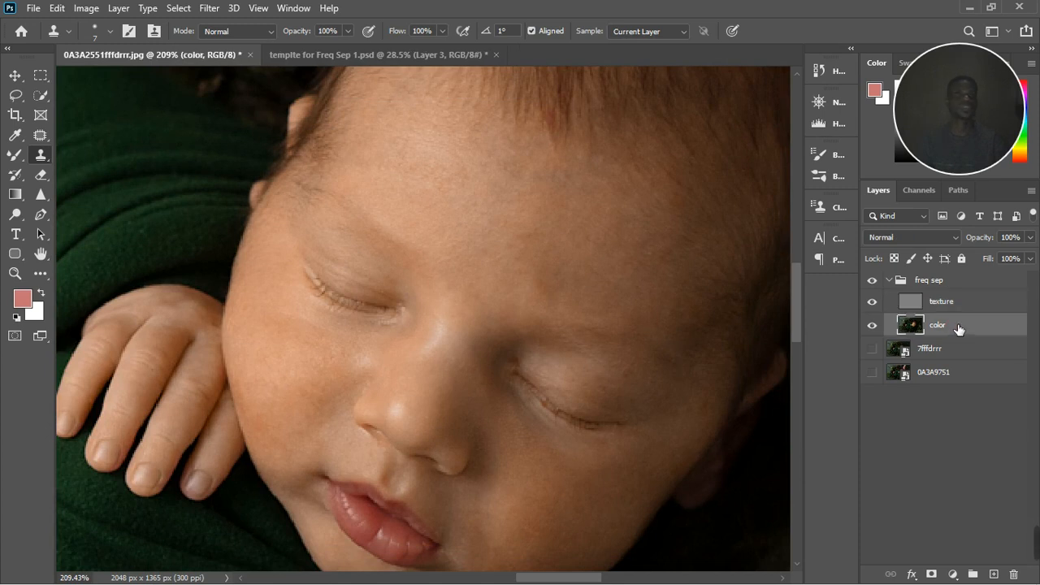
pyautogui.click(14, 155)
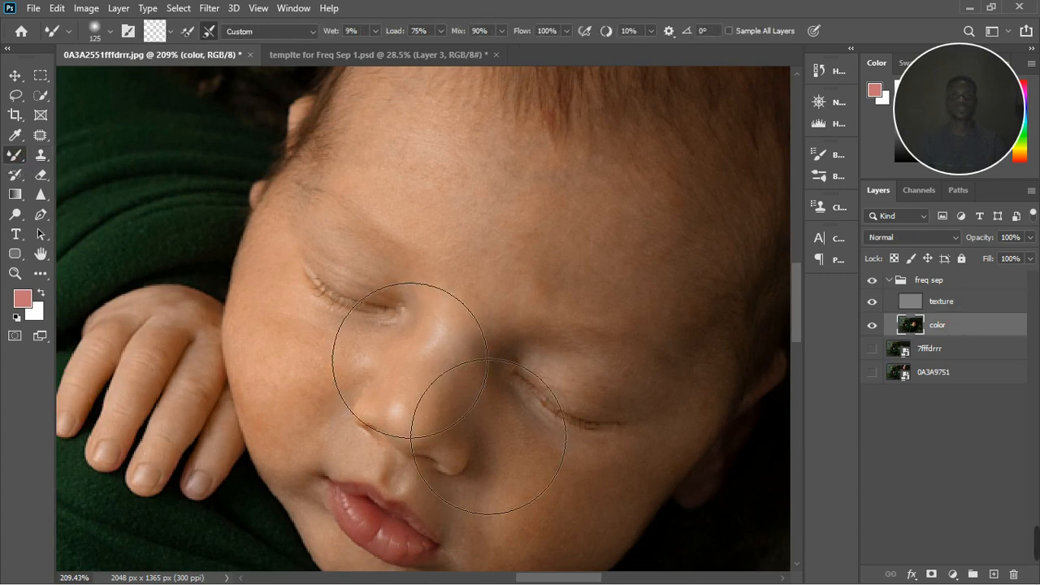
pyautogui.press('[')
pyautogui.press('[')
pyautogui.press('[')
pyautogui.press('[')
pyautogui.press('[')
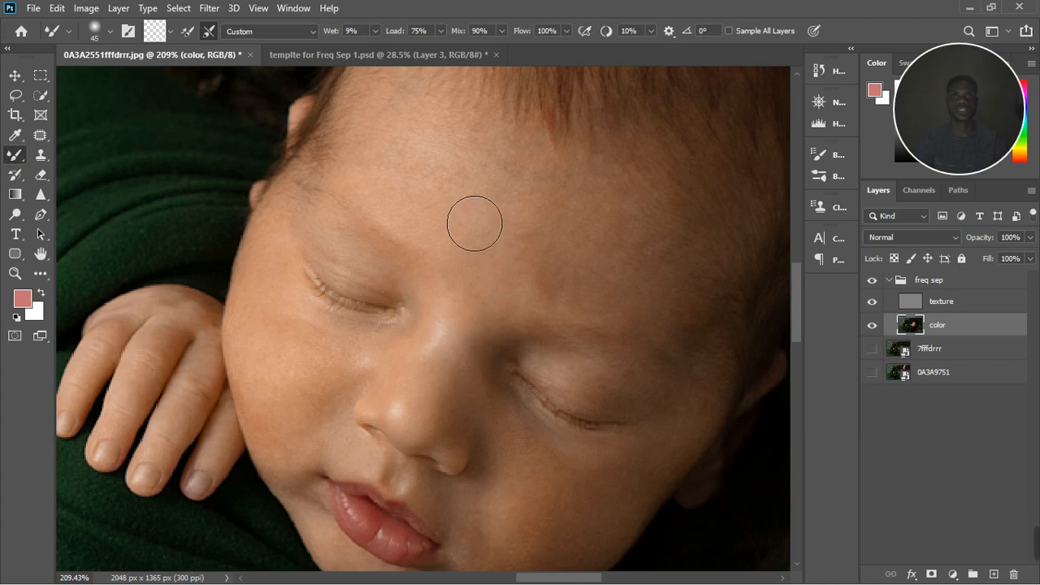
pyautogui.moveTo(476, 221)
pyautogui.mouseDown()
pyautogui.moveTo(441, 200)
pyautogui.moveTo(455, 221)
pyautogui.moveTo(481, 229)
pyautogui.mouseUp()
pyautogui.moveTo(592, 301)
pyautogui.mouseDown()
pyautogui.moveTo(550, 320)
pyautogui.moveTo(530, 267)
pyautogui.moveTo(570, 252)
pyautogui.moveTo(619, 319)
pyautogui.moveTo(650, 317)
pyautogui.moveTo(592, 310)
pyautogui.moveTo(583, 330)
pyautogui.moveTo(649, 340)
pyautogui.moveTo(552, 329)
pyautogui.moveTo(650, 283)
pyautogui.moveTo(708, 314)
pyautogui.moveTo(666, 265)
pyautogui.moveTo(465, 194)
pyautogui.moveTo(400, 191)
pyautogui.moveTo(372, 251)
pyautogui.moveTo(297, 320)
pyautogui.moveTo(314, 420)
pyautogui.moveTo(283, 303)
pyautogui.moveTo(306, 346)
pyautogui.mouseUp()
# - Blend the color of the cheek next to the baby's hand, using brush size 15 for its lower part near the mouth
pyautogui.press('[')
pyautogui.press('[')
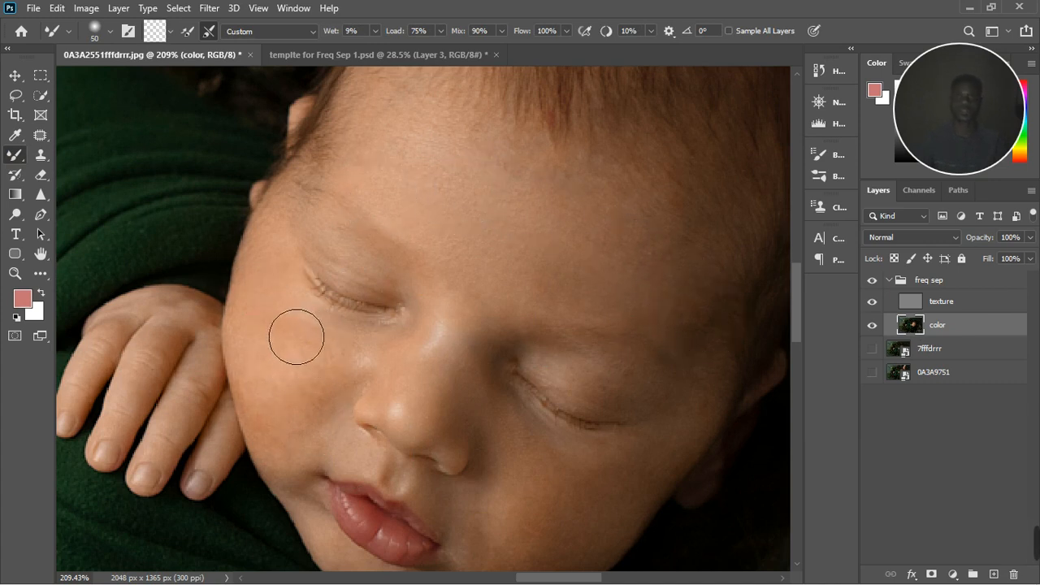
pyautogui.moveTo(295, 287)
pyautogui.mouseDown()
pyautogui.moveTo(352, 378)
pyautogui.moveTo(338, 392)
pyautogui.moveTo(289, 355)
pyautogui.moveTo(277, 418)
pyautogui.moveTo(301, 480)
pyautogui.moveTo(303, 452)
pyautogui.moveTo(384, 401)
pyautogui.moveTo(334, 411)
pyautogui.moveTo(273, 445)
pyautogui.moveTo(357, 398)
pyautogui.moveTo(301, 444)
pyautogui.moveTo(325, 419)
pyautogui.mouseUp()
pyautogui.press('[')
pyautogui.press('[')
pyautogui.press('[')
pyautogui.press('[')
pyautogui.press('[')
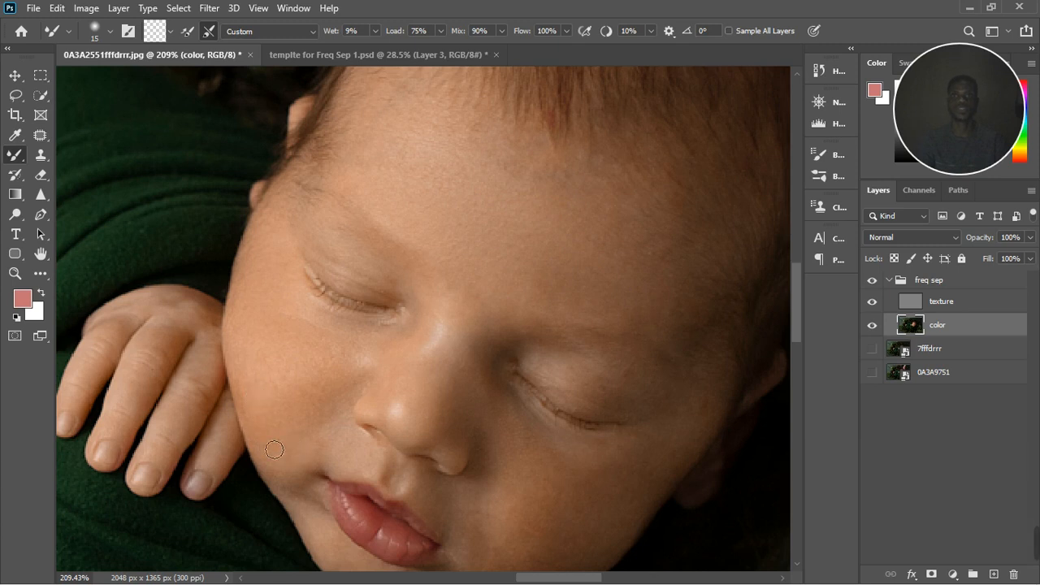
pyautogui.moveTo(287, 429); pyautogui.dragTo(316, 428)
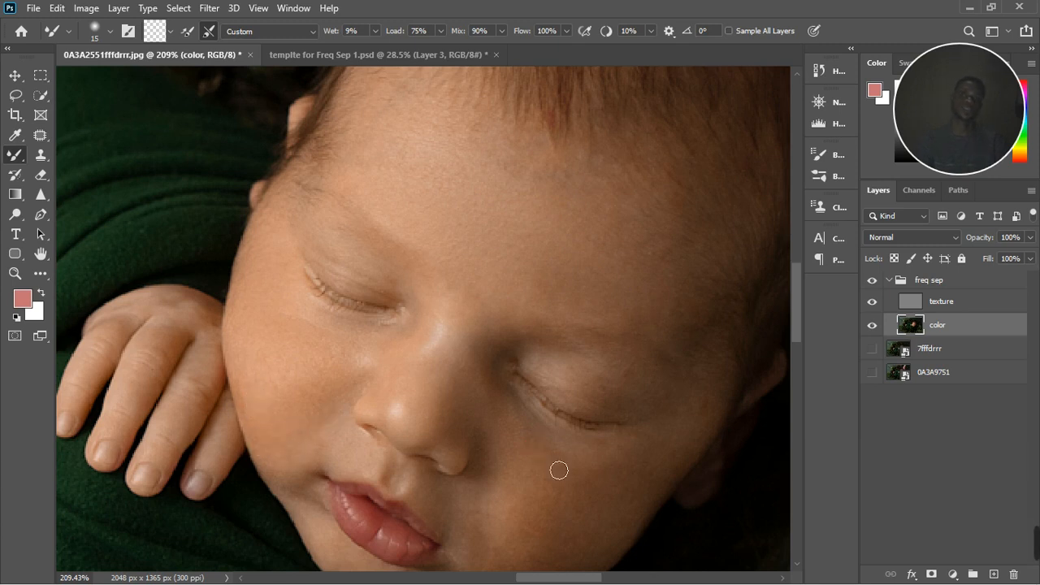
# - Smooth the skin tones on the eyelids and under the eye nearest the hand with the Mixer Brush at size 30
pyautogui.press(']')
pyautogui.press(']')
pyautogui.press(']')
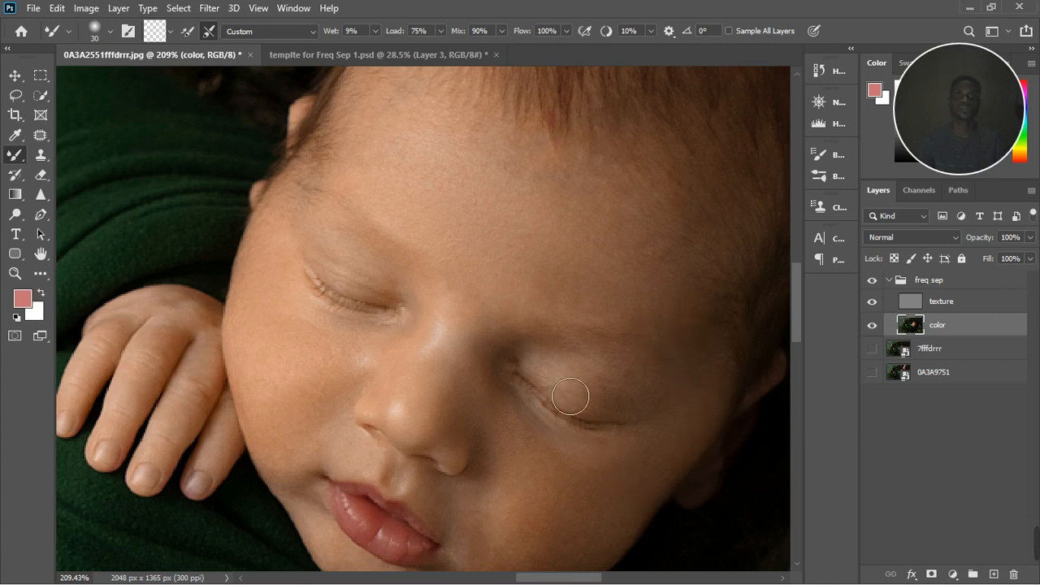
pyautogui.moveTo(627, 404)
pyautogui.mouseDown()
pyautogui.moveTo(652, 398)
pyautogui.moveTo(653, 383)
pyautogui.moveTo(639, 379)
pyautogui.moveTo(686, 419)
pyautogui.moveTo(599, 355)
pyautogui.mouseUp()
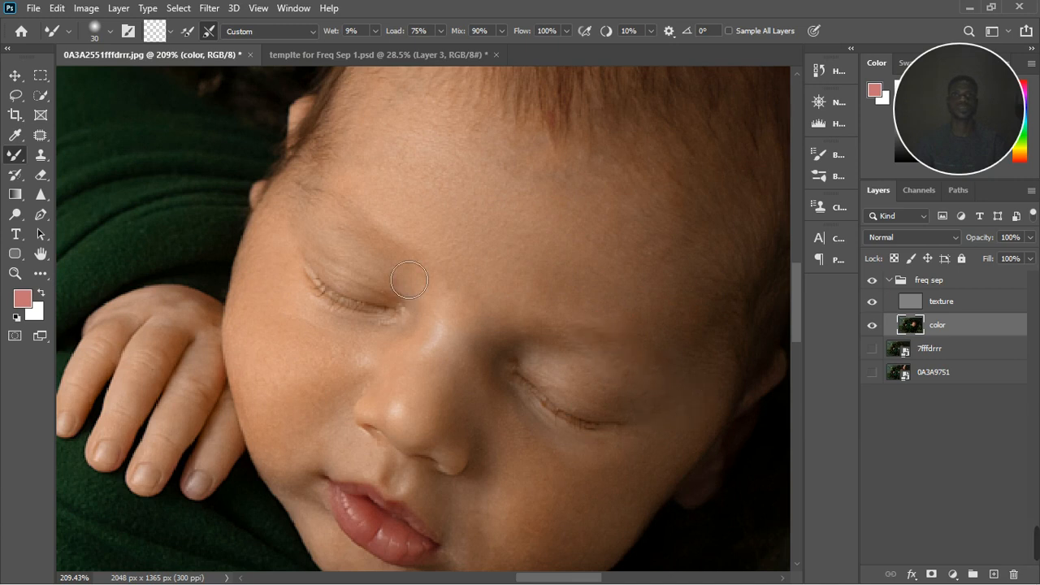
pyautogui.moveTo(337, 205); pyautogui.dragTo(434, 265)
pyautogui.moveTo(403, 302)
pyautogui.mouseDown()
pyautogui.moveTo(297, 240)
pyautogui.moveTo(337, 266)
pyautogui.moveTo(283, 268)
pyautogui.moveTo(282, 241)
pyautogui.mouseUp()
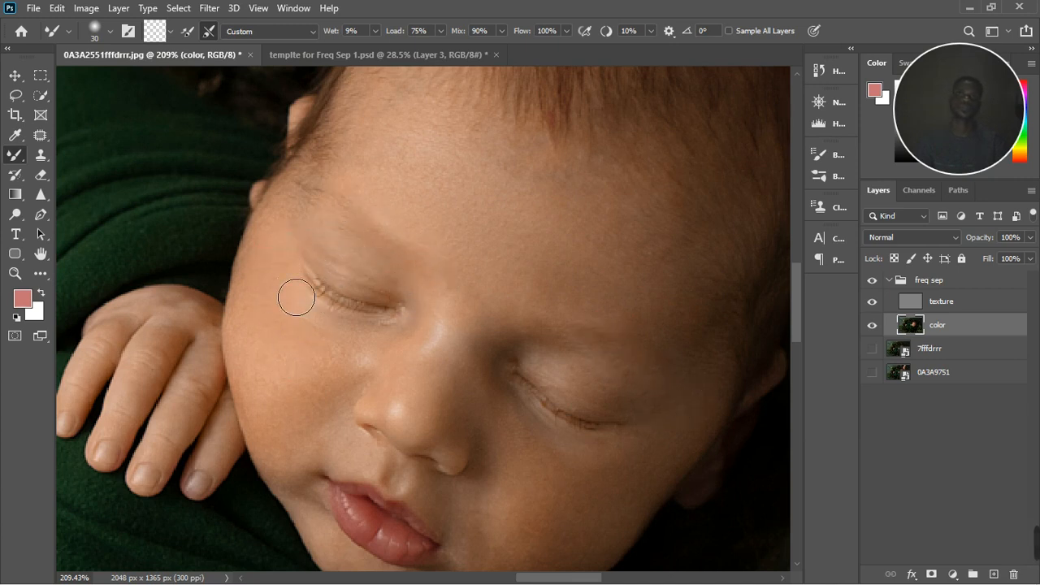
pyautogui.moveTo(320, 311); pyautogui.dragTo(344, 332)
# - Blend the color patches on the shaded lower cheek and beside the corner of the mouth with the Mixer Brush
pyautogui.scroll(-5, 332, 320)
pyautogui.scroll(4, 406, 409)
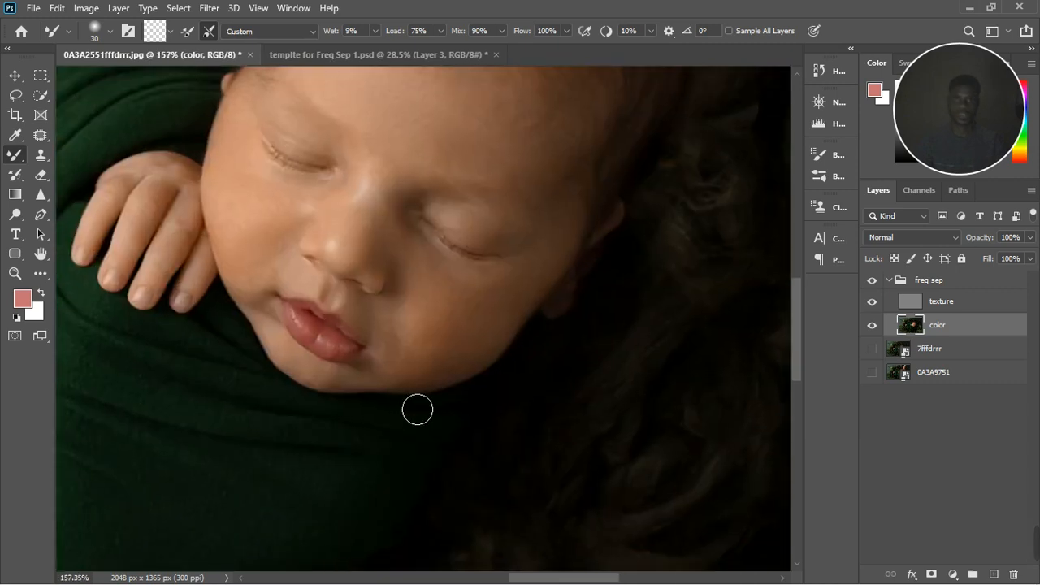
pyautogui.scroll(1, 417, 409)
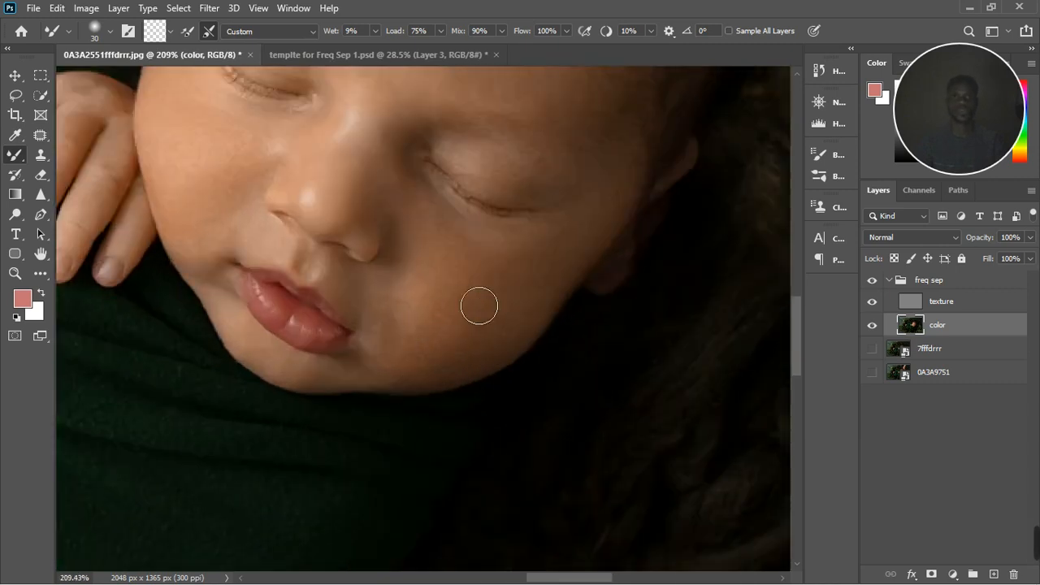
pyautogui.moveTo(423, 317); pyautogui.dragTo(416, 353)
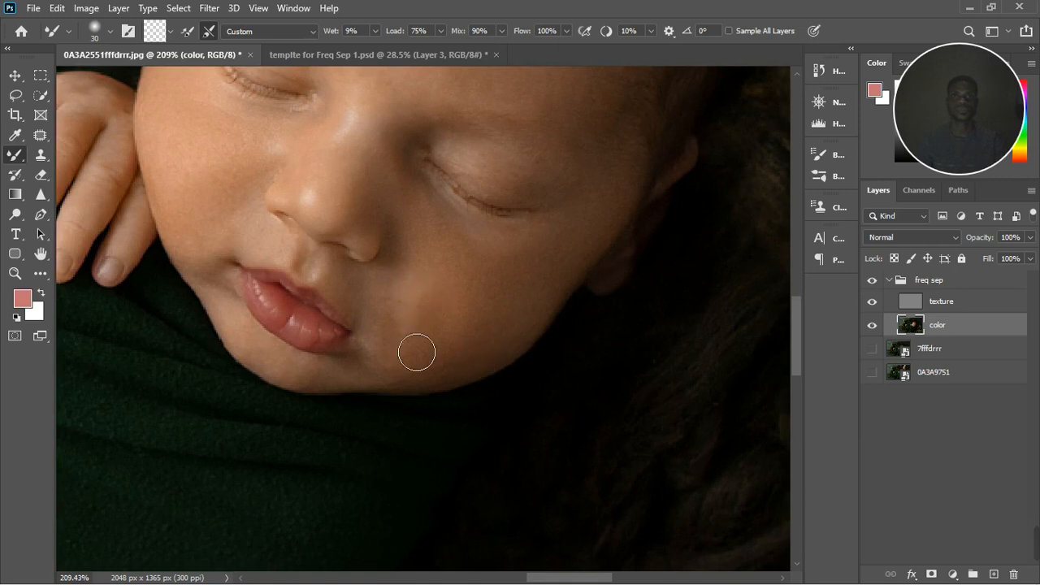
pyautogui.moveTo(436, 277); pyautogui.dragTo(391, 364)
pyautogui.moveTo(366, 311); pyautogui.dragTo(377, 398)
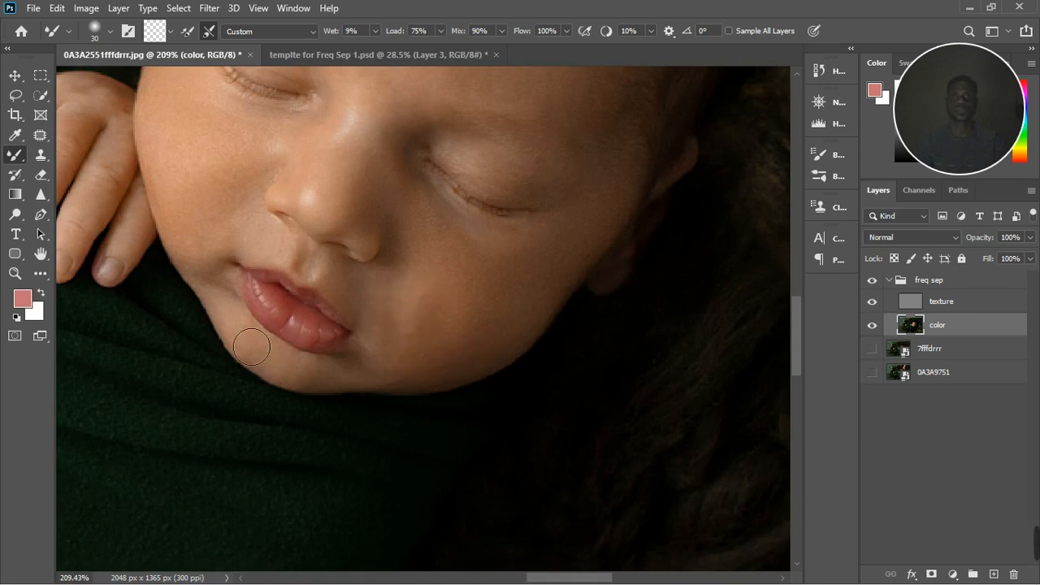
# - Blend the skin tones along the chin and jawline, beside the nose and on the shaded lower cheek with the Mixer Brush
pyautogui.moveTo(258, 379)
pyautogui.mouseDown()
pyautogui.moveTo(391, 388)
pyautogui.moveTo(430, 371)
pyautogui.moveTo(494, 373)
pyautogui.moveTo(606, 244)
pyautogui.moveTo(562, 337)
pyautogui.mouseUp()
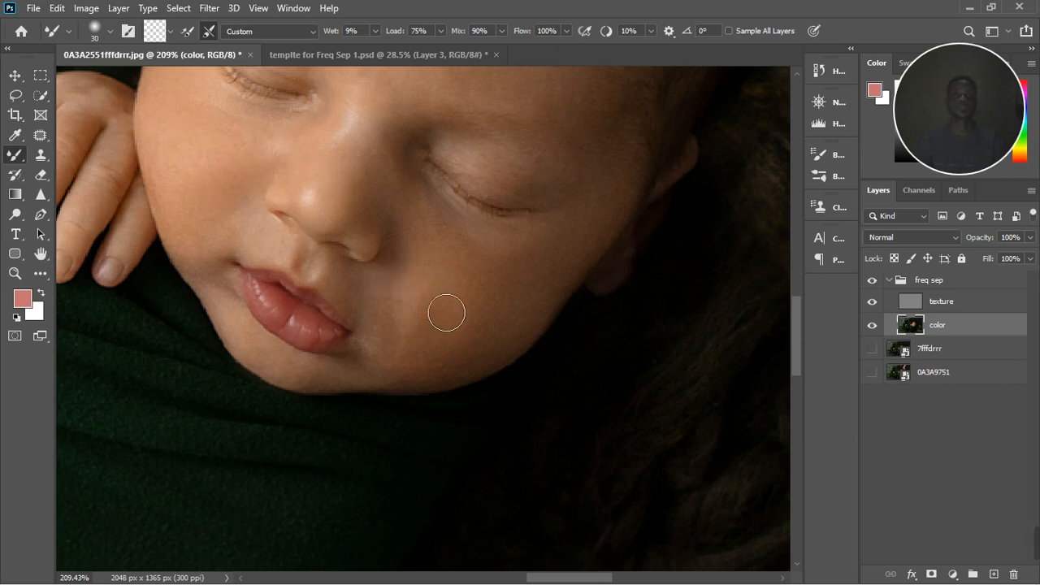
pyautogui.moveTo(405, 153); pyautogui.dragTo(370, 223)
pyautogui.moveTo(385, 171)
pyautogui.mouseDown()
pyautogui.moveTo(370, 238)
pyautogui.moveTo(346, 107)
pyautogui.moveTo(310, 186)
pyautogui.moveTo(274, 206)
pyautogui.moveTo(292, 191)
pyautogui.moveTo(398, 220)
pyautogui.mouseUp()
pyautogui.moveTo(411, 300); pyautogui.dragTo(368, 308)
pyautogui.moveTo(457, 348); pyautogui.dragTo(480, 333)
pyautogui.scroll(-3, 476, 325)
pyautogui.scroll(-2, 476, 325)
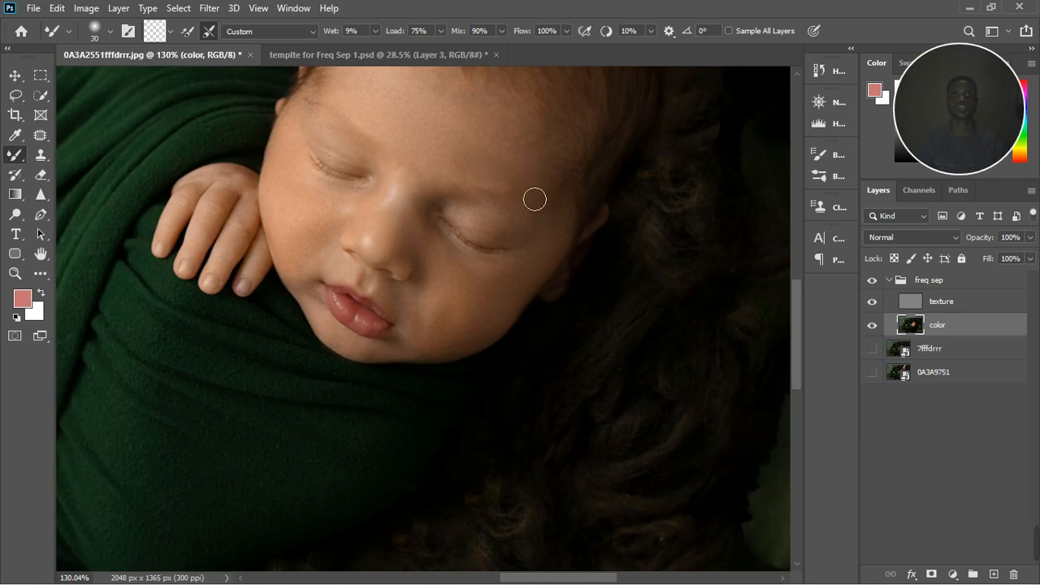
# - Smooth the color on the forehead above the shaded eye and on the back of the hand
pyautogui.moveTo(457, 141); pyautogui.dragTo(535, 205)
pyautogui.moveTo(461, 137)
pyautogui.mouseDown()
pyautogui.moveTo(494, 176)
pyautogui.moveTo(468, 174)
pyautogui.moveTo(483, 167)
pyautogui.moveTo(481, 141)
pyautogui.moveTo(478, 195)
pyautogui.moveTo(517, 180)
pyautogui.moveTo(469, 158)
pyautogui.moveTo(551, 174)
pyautogui.mouseUp()
pyautogui.moveTo(226, 207); pyautogui.dragTo(248, 252)
pyautogui.scroll(-4, 512, 309)
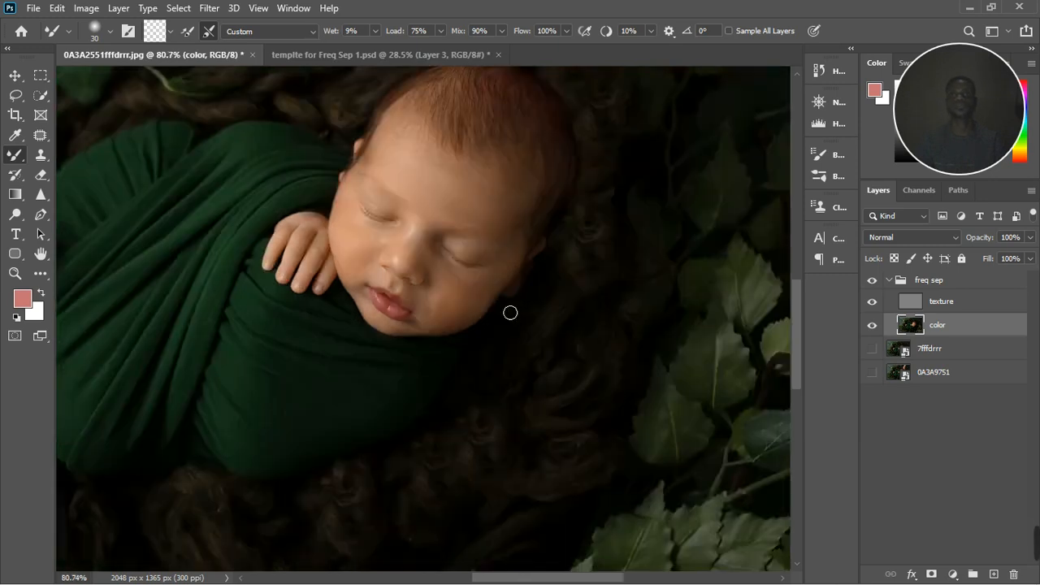
# - Blend the color patches on the soles of the baby's feet with the Mixer Brush at size 30
pyautogui.scroll(3, 207, 298)
pyautogui.scroll(2, 206, 298)
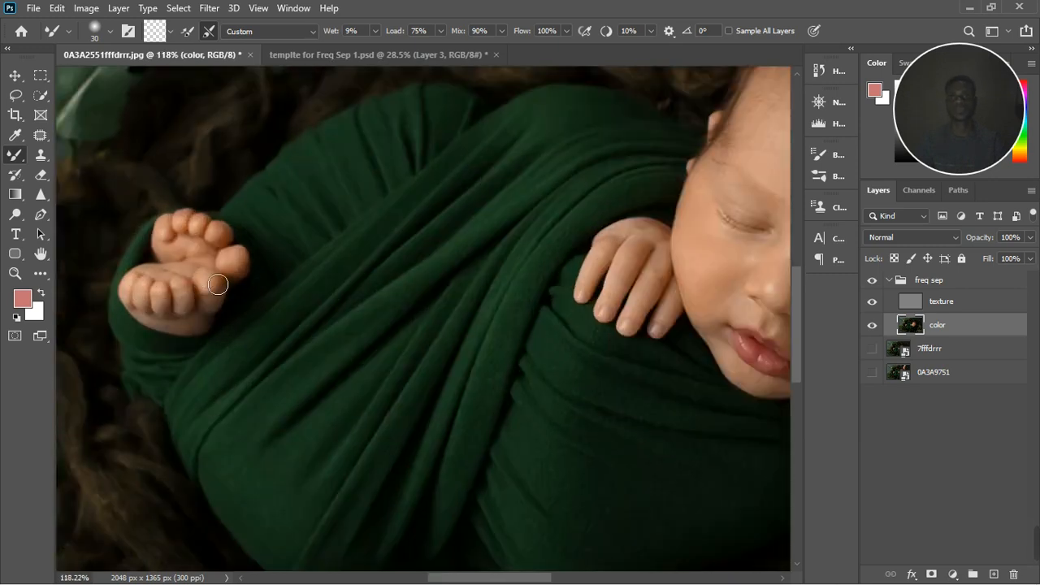
pyautogui.moveTo(212, 264)
pyautogui.mouseDown()
pyautogui.moveTo(184, 279)
pyautogui.moveTo(216, 259)
pyautogui.moveTo(188, 245)
pyautogui.mouseUp()
pyautogui.moveTo(166, 285)
pyautogui.mouseDown()
pyautogui.moveTo(160, 265)
pyautogui.moveTo(191, 277)
pyautogui.moveTo(162, 276)
pyautogui.moveTo(185, 254)
pyautogui.moveTo(196, 264)
pyautogui.mouseUp()
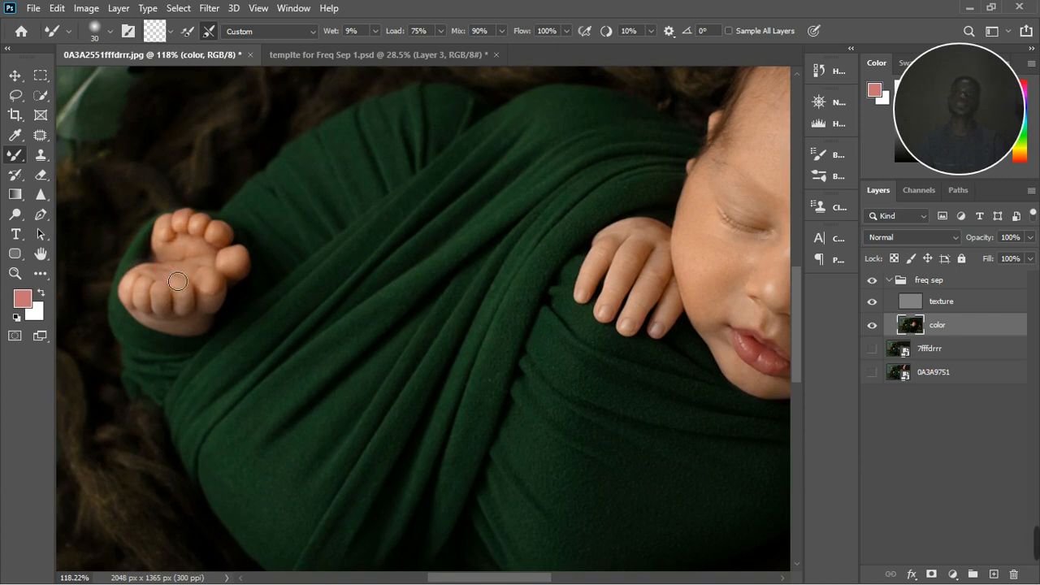
pyautogui.scroll(-4, 175, 277)
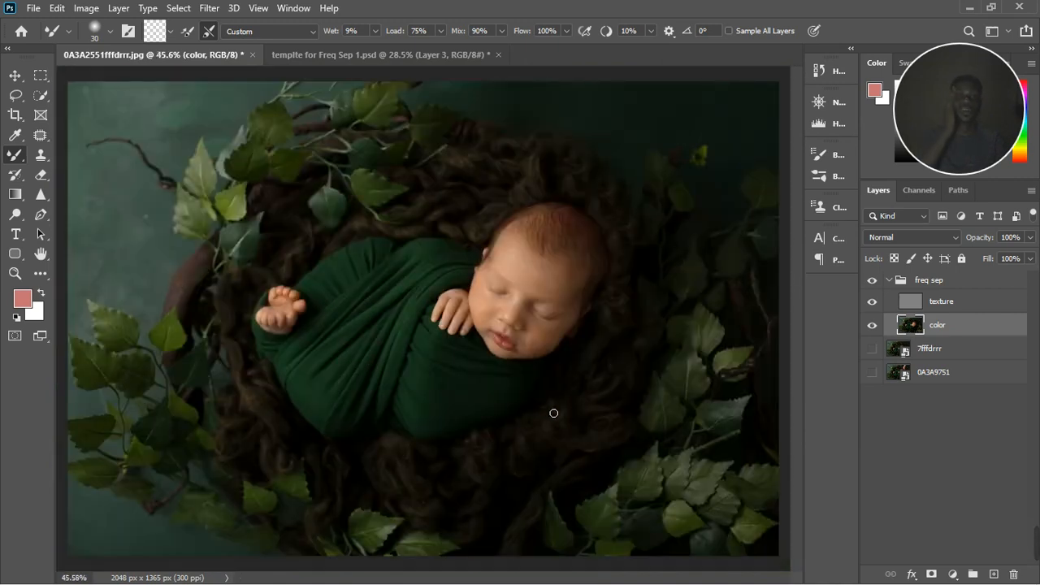
# - Show the 7fffdrrr layer and toggle the freq sep group's visibility to compare the face before and after retouching
pyautogui.scroll(2, 548, 312)
pyautogui.scroll(2, 547, 312)
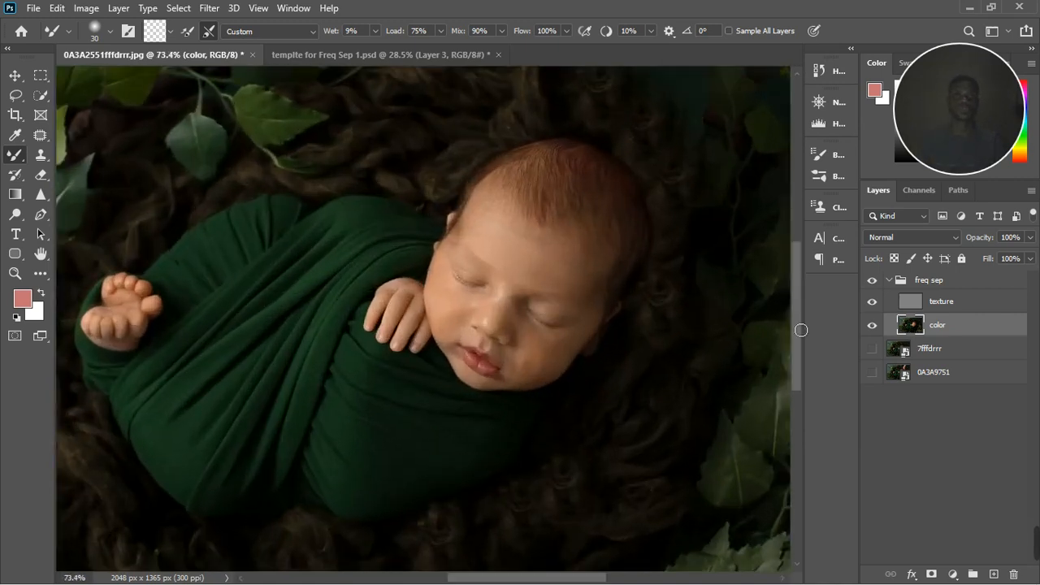
pyautogui.click(873, 280)
pyautogui.moveTo(557, 376)
pyautogui.mouseDown()
pyautogui.moveTo(532, 391)
pyautogui.moveTo(567, 355)
pyautogui.moveTo(554, 371)
pyautogui.mouseUp()
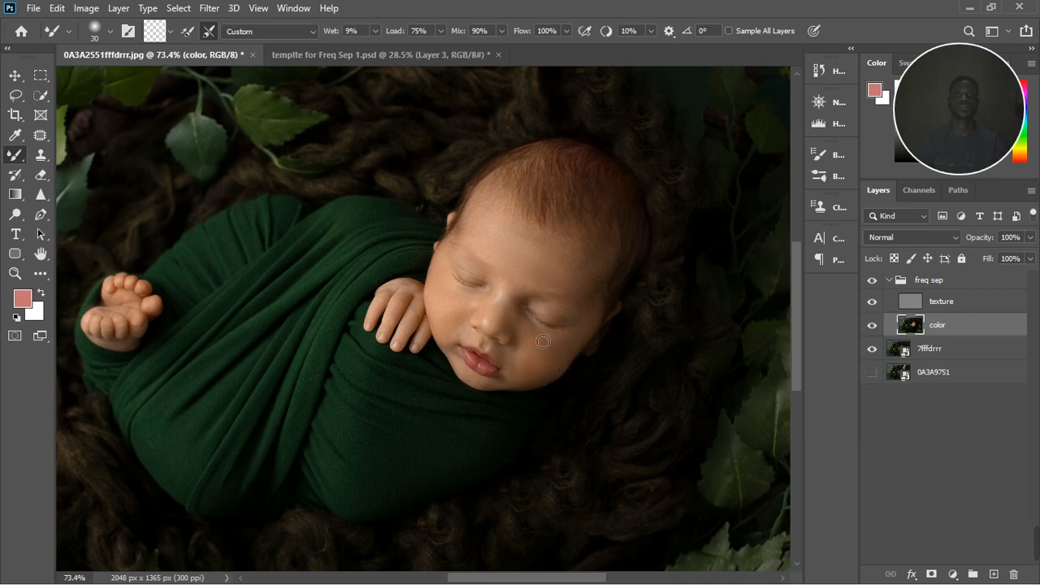
# - Touch up the forehead and blend the hair color on the shaded side of the head with the Mixer Brush at size 45
pyautogui.click(577, 277)
pyautogui.scroll(3, 528, 238)
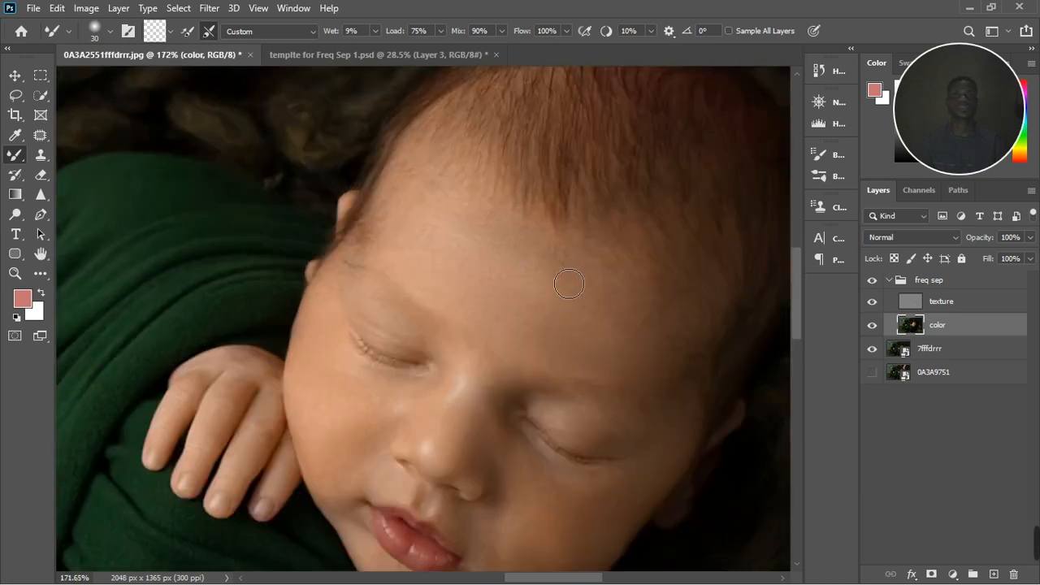
pyautogui.scroll(-5, 526, 234)
pyautogui.scroll(-1, 526, 235)
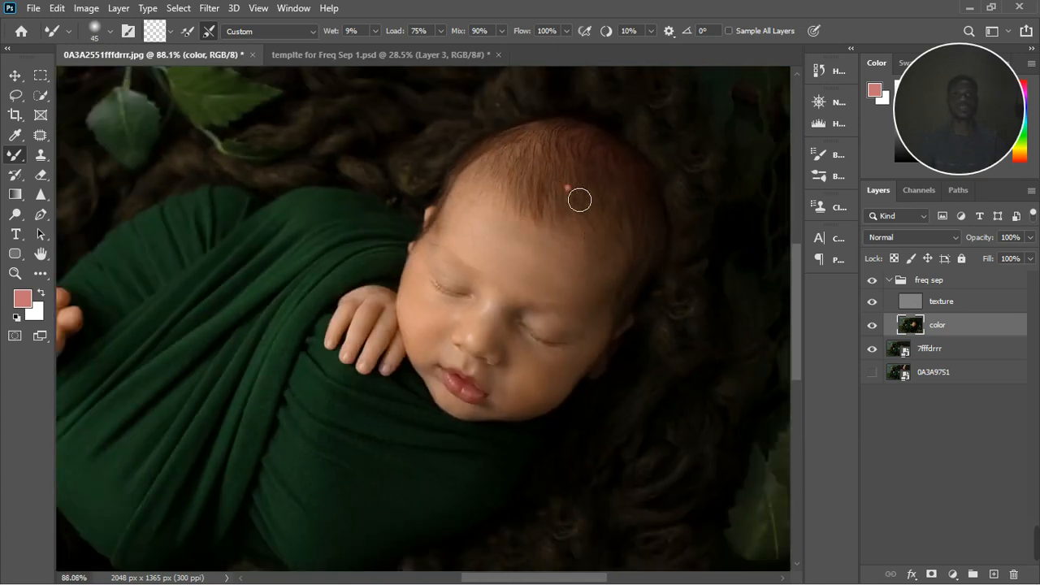
pyautogui.press(']')
pyautogui.moveTo(590, 161); pyautogui.dragTo(620, 220)
pyautogui.moveTo(608, 153)
pyautogui.mouseDown()
pyautogui.moveTo(632, 196)
pyautogui.moveTo(586, 161)
pyautogui.moveTo(625, 253)
pyautogui.moveTo(595, 172)
pyautogui.moveTo(611, 177)
pyautogui.moveTo(650, 239)
pyautogui.moveTo(620, 307)
pyautogui.moveTo(612, 173)
pyautogui.moveTo(595, 170)
pyautogui.moveTo(602, 154)
pyautogui.moveTo(586, 191)
pyautogui.moveTo(608, 208)
pyautogui.moveTo(627, 193)
pyautogui.moveTo(540, 206)
pyautogui.moveTo(554, 165)
pyautogui.moveTo(510, 176)
pyautogui.moveTo(534, 154)
pyautogui.moveTo(632, 206)
pyautogui.moveTo(665, 192)
pyautogui.mouseUp()
pyautogui.scroll(-2, 655, 271)
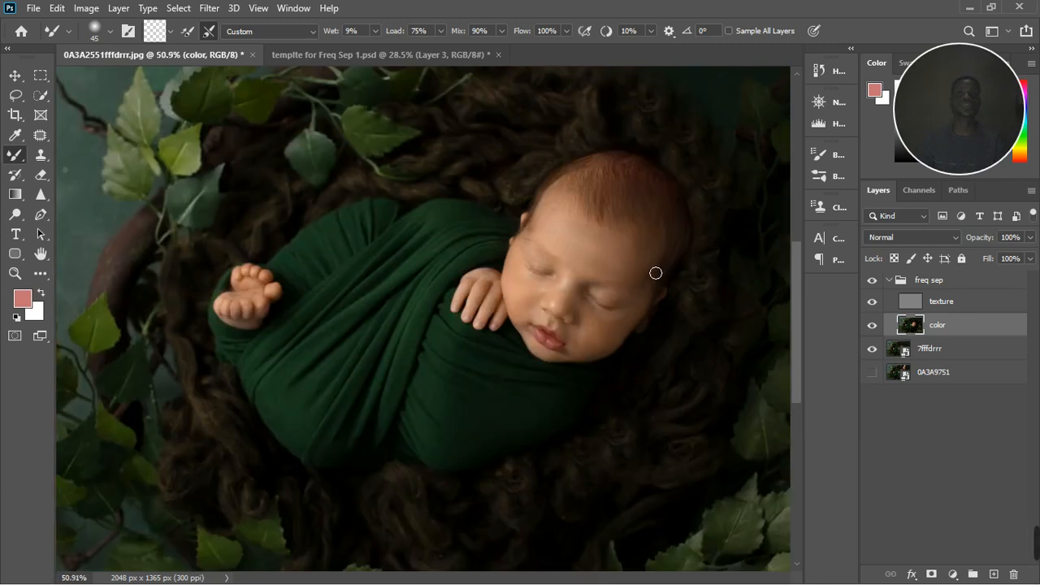
# - Compare the whole image with and without the freq sep group
pyautogui.click(879, 285)
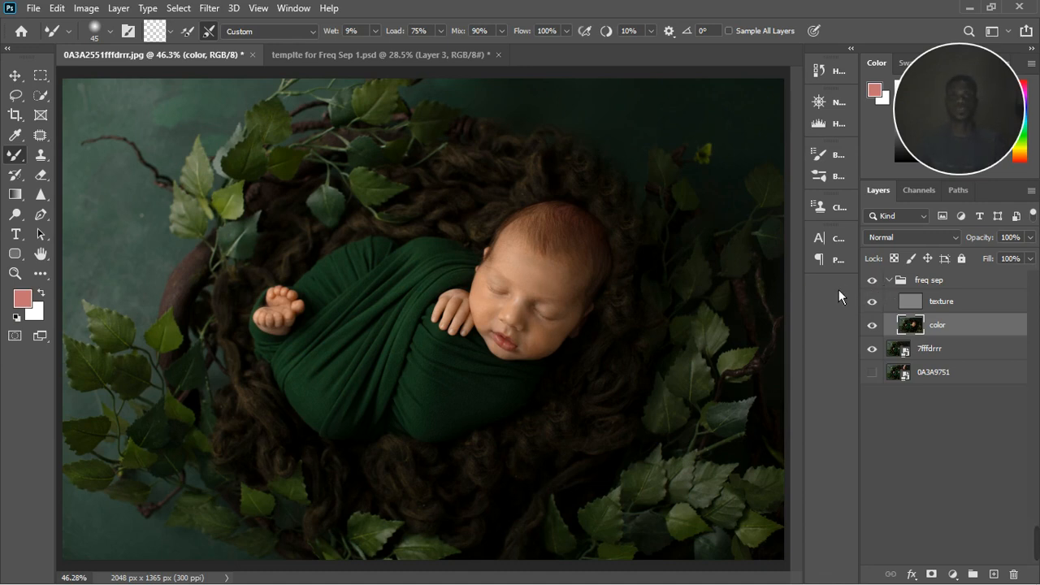
pyautogui.scroll(-3, 320, 389)
pyautogui.scroll(2, 274, 253)
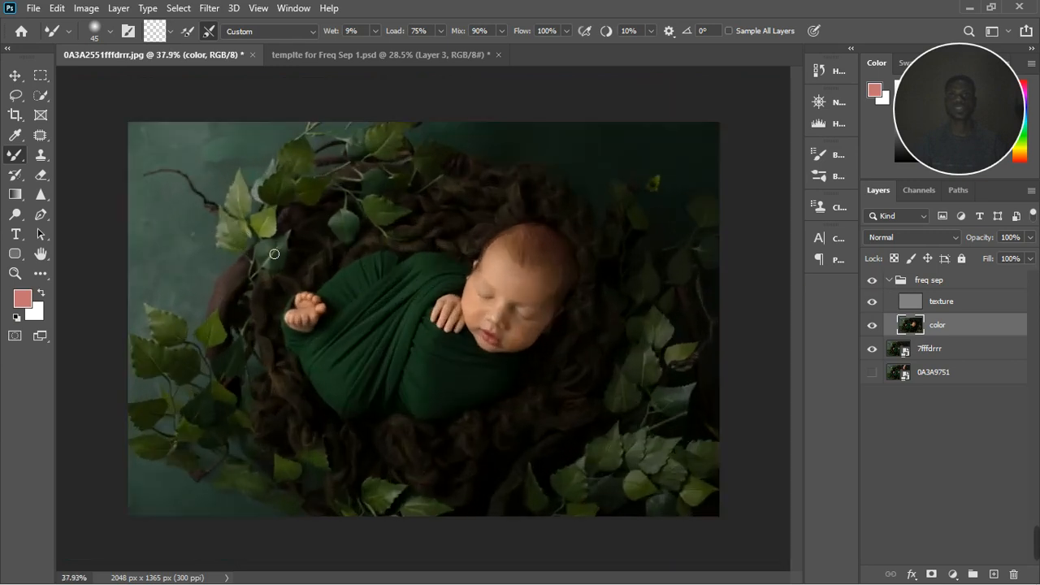
pyautogui.scroll(2, 179, 214)
pyautogui.scroll(-1, 178, 224)
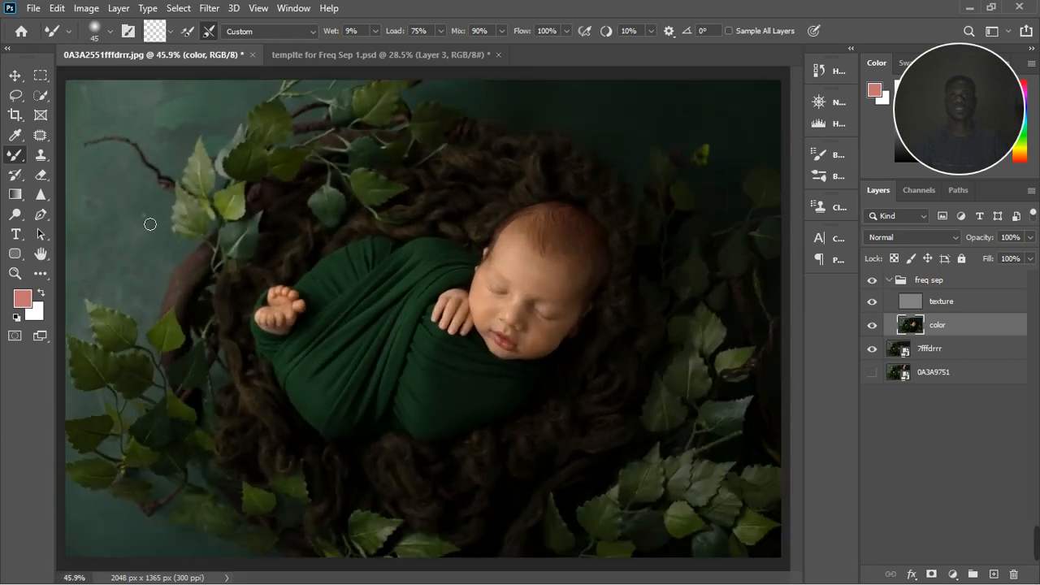
# - On the texture layer, clone clean backdrop texture over the speck beside the leaves with the Clone Stamp tool
pyautogui.click(977, 304)
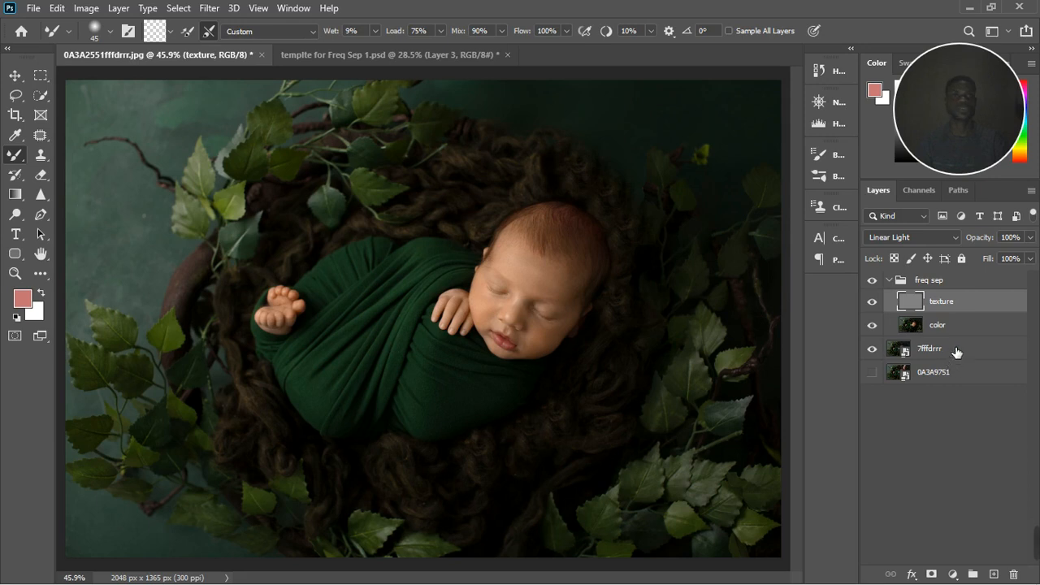
pyautogui.click(38, 154)
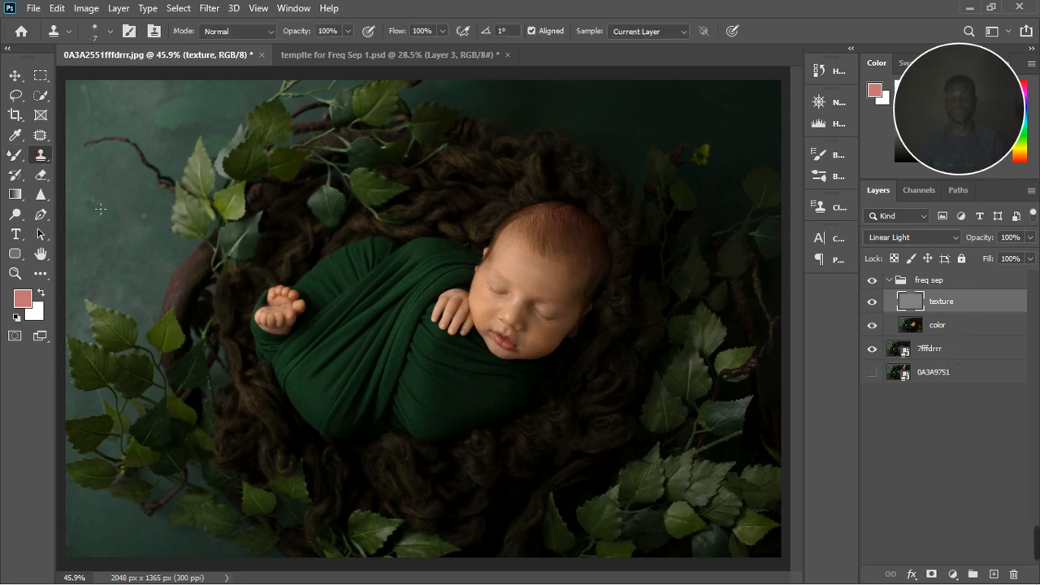
pyautogui.keyDown('alt'); pyautogui.click(144, 223); pyautogui.keyUp('alt')
pyautogui.click(142, 218)
pyautogui.scroll(3, 144, 211)
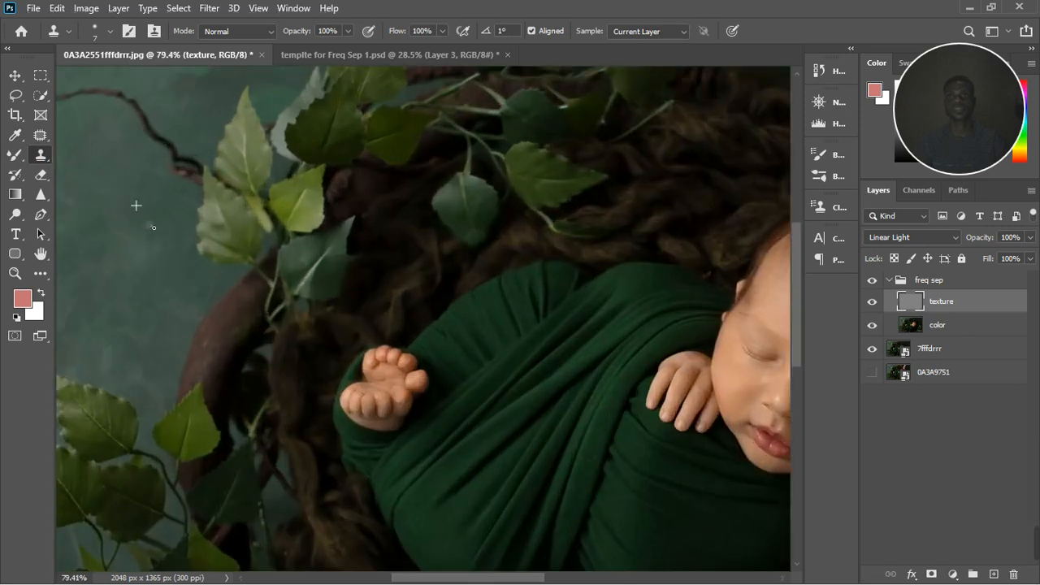
pyautogui.moveTo(153, 227); pyautogui.dragTo(148, 231)
# - Enlarge the Clone Stamp brush to size 35 and clone over the remaining specks on the green backdrop near the leaves
pyautogui.press(']')
pyautogui.press(']')
pyautogui.press(']')
pyautogui.press(']')
pyautogui.press(']')
pyautogui.press(']')
pyautogui.press(']')
pyautogui.press(']')
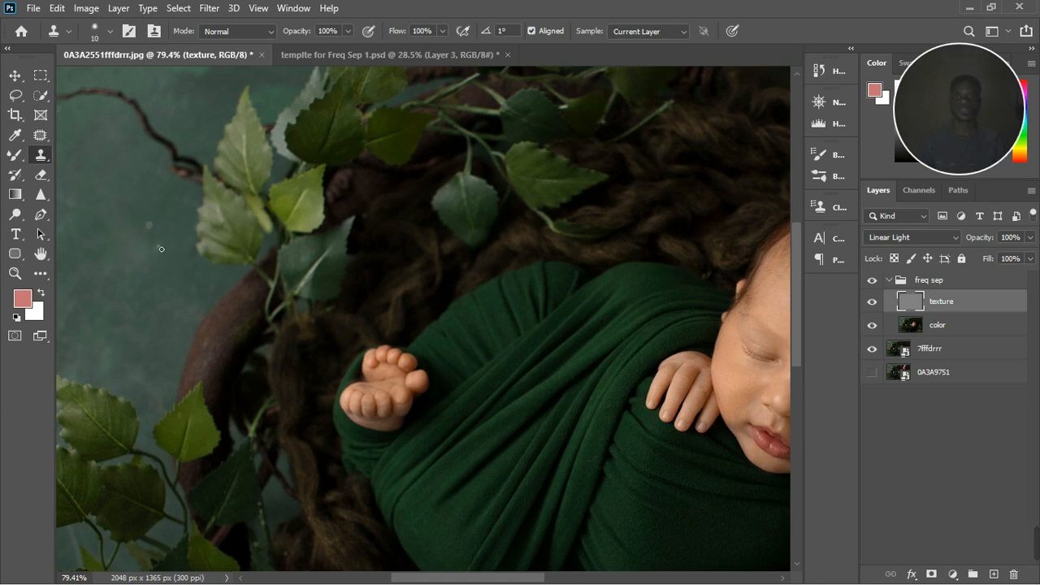
pyautogui.click(159, 246)
pyautogui.keyDown('alt'); pyautogui.click(145, 256); pyautogui.keyUp('alt')
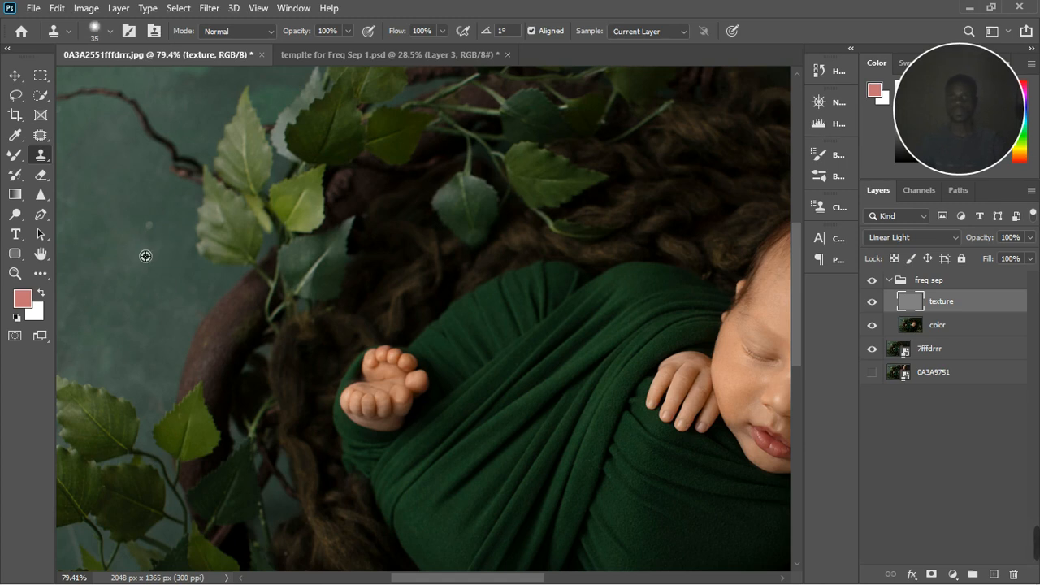
pyautogui.click(155, 232)
pyautogui.scroll(-5, 159, 284)
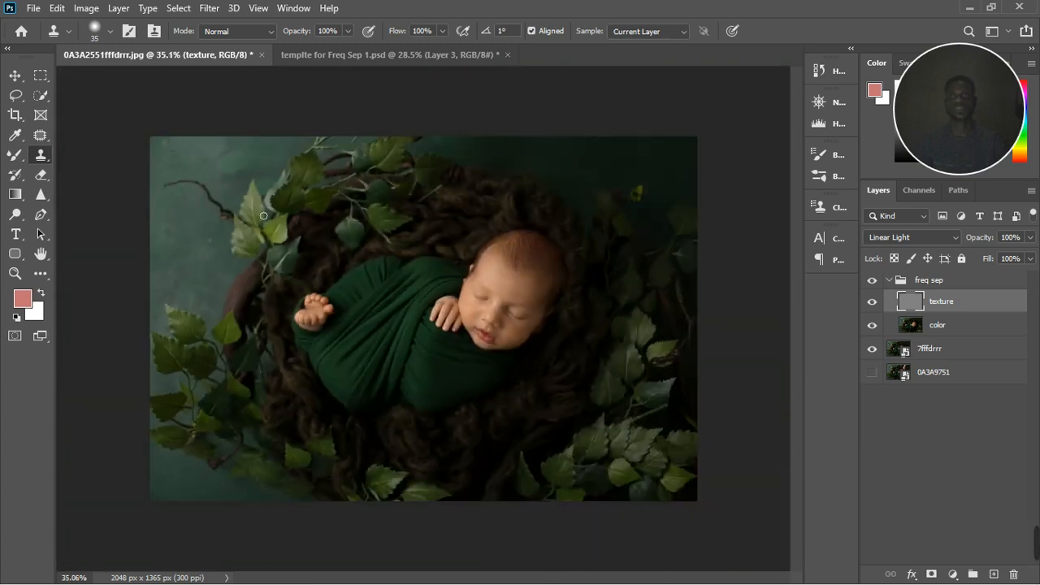
pyautogui.scroll(-2, 590, 374)
pyautogui.scroll(1, 591, 374)
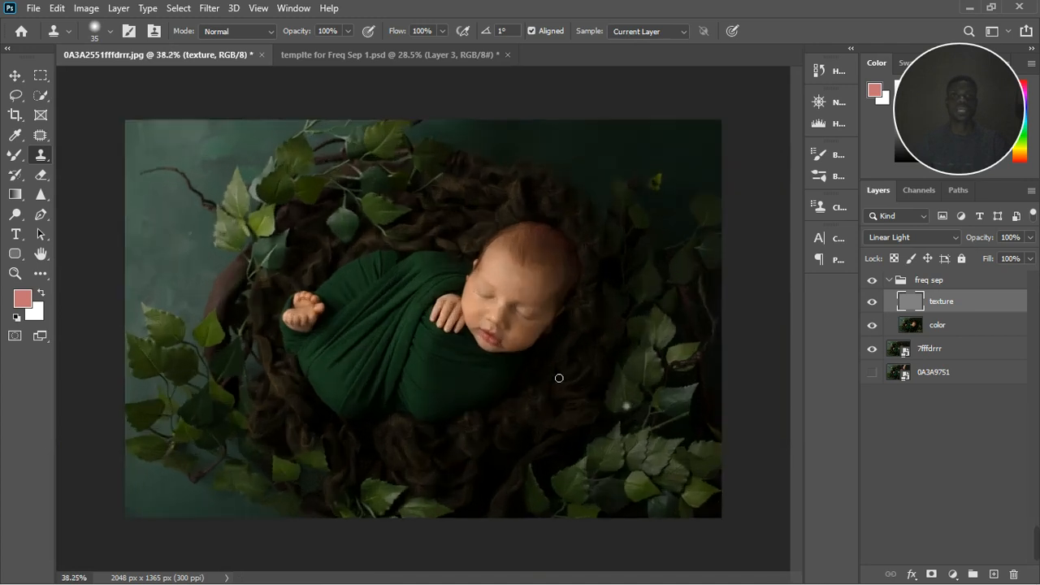
pyautogui.scroll(1, 399, 271)
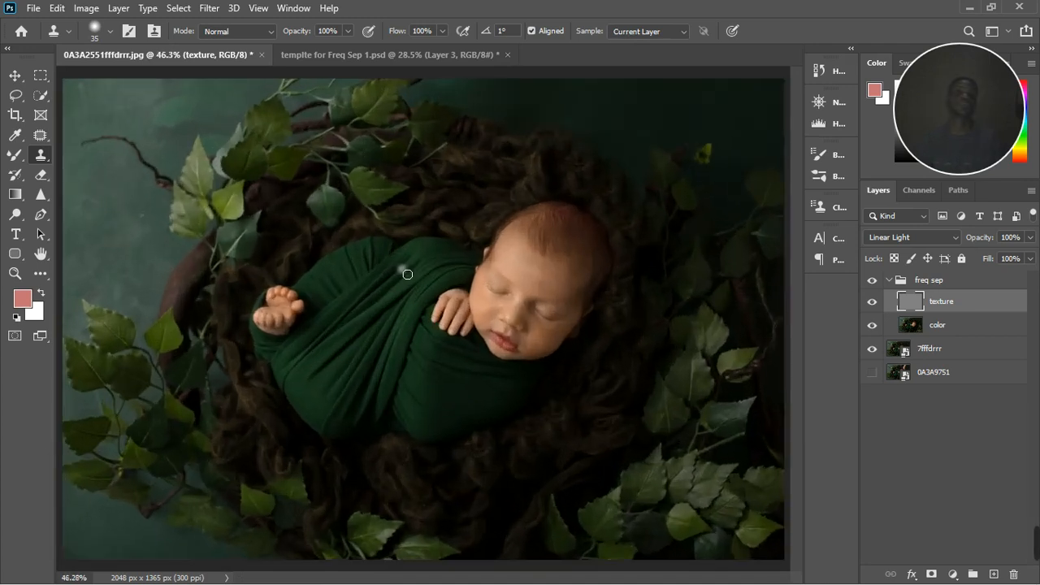